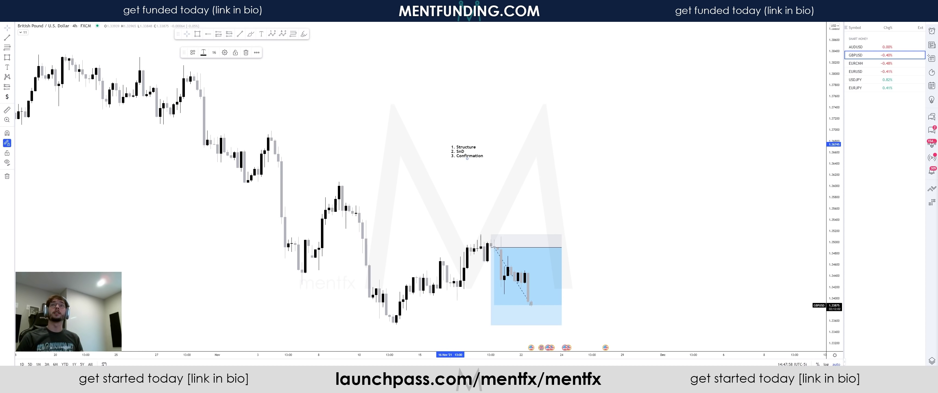
Mark the last bearish leg, from its swing high to its low, with a light-blue rectangle, and delete that rectangle
{"action": "left_click", "coordinate": [565, 107]}
{"action": "scroll", "coordinate": [335, 111], "scroll_direction": "right", "scroll_amount": 3}
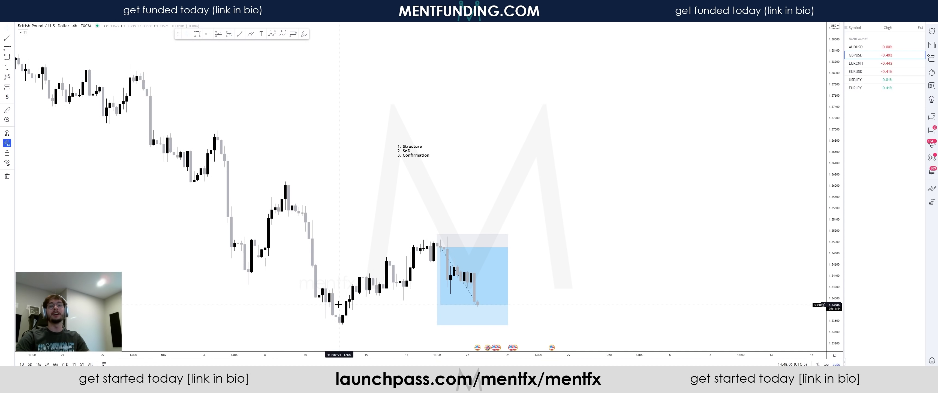
{"action": "left_click", "coordinate": [197, 33]}
{"action": "left_click_drag", "start_coordinate": [285, 181], "coordinate": [342, 324]}
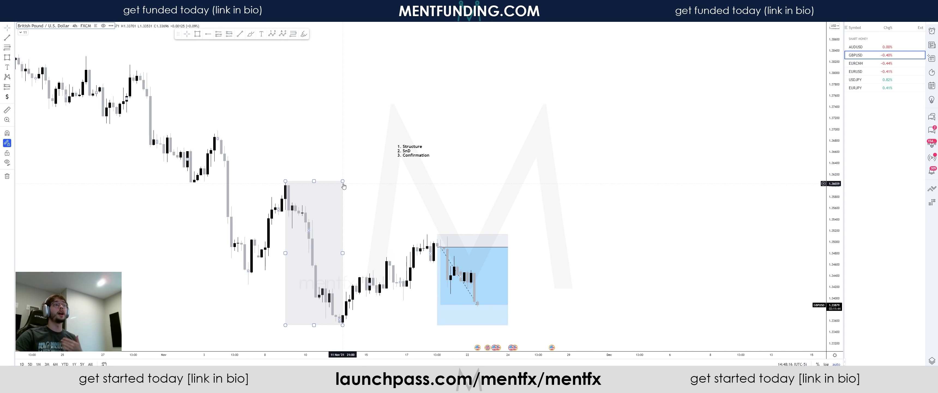
{"action": "right_click", "coordinate": [343, 185]}
{"action": "mouse_move", "coordinate": [352, 188]}
{"action": "left_click", "coordinate": [397, 211]}
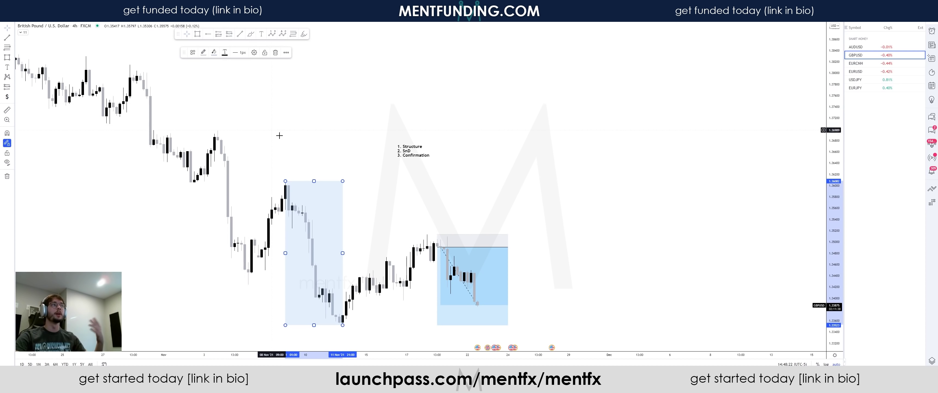
{"action": "left_click", "coordinate": [276, 52]}
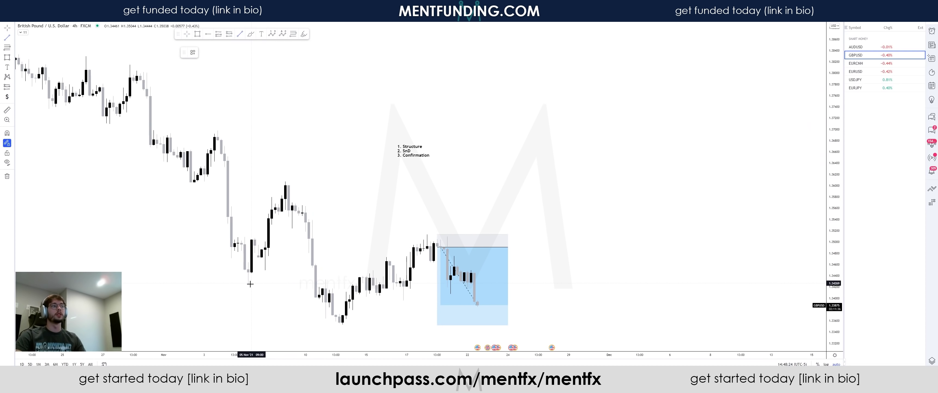
Mark the broken swing low with a faint horizontal line and draw two stacked supply zones from the candles of the sell-off
{"action": "left_click_drag", "start_coordinate": [248, 284], "coordinate": [315, 284]}
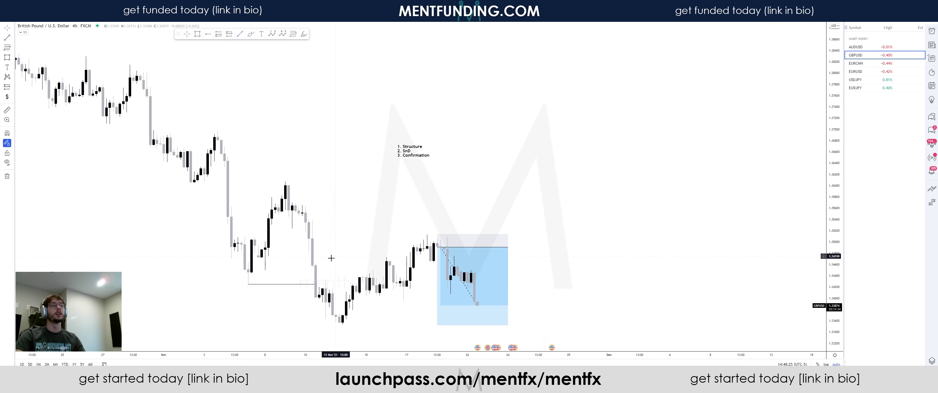
{"action": "right_click", "coordinate": [279, 287]}
{"action": "left_click_drag", "start_coordinate": [354, 303], "coordinate": [349, 301]}
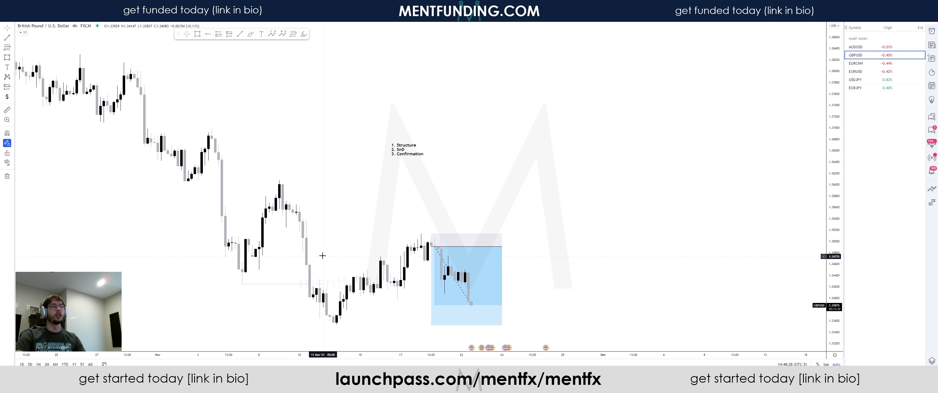
{"action": "mouse_move", "coordinate": [296, 215]}
{"action": "left_mouse_down"}
{"action": "mouse_move", "coordinate": [455, 197]}
{"action": "mouse_move", "coordinate": [475, 203]}
{"action": "left_mouse_up"}
{"action": "left_click_drag", "start_coordinate": [306, 237], "coordinate": [475, 219]}
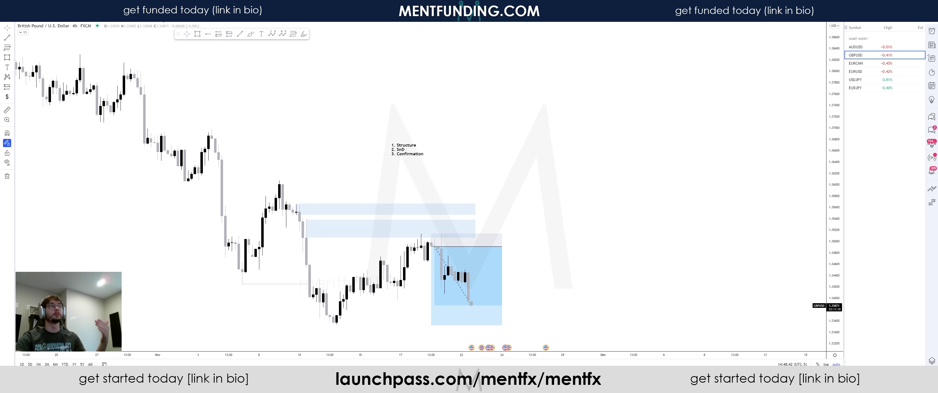
Switch the GBPUSD chart to the daily timeframe
{"action": "left_click", "coordinate": [91, 11]}
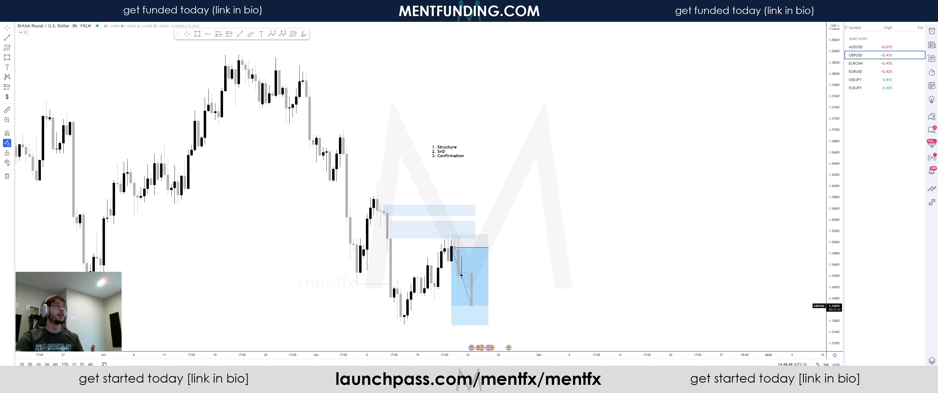
{"action": "left_click", "coordinate": [103, 11]}
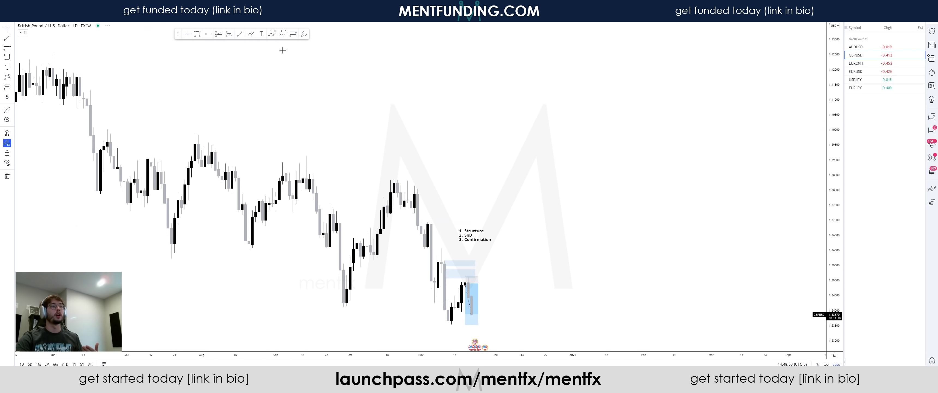
{"action": "scroll", "coordinate": [528, 281], "scroll_direction": "up", "scroll_amount": 1}
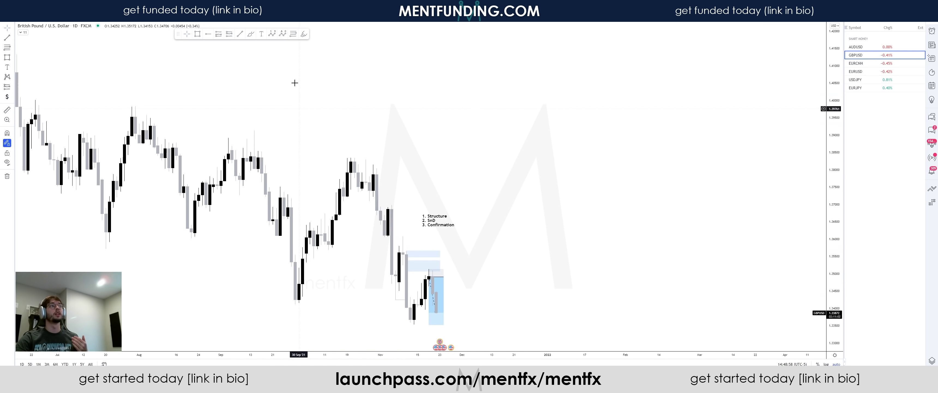
Place a Fibonacci retracement with the 50 template and fit its ends to the wick low and high of the early-November pullback candles
{"action": "left_click", "coordinate": [294, 34]}
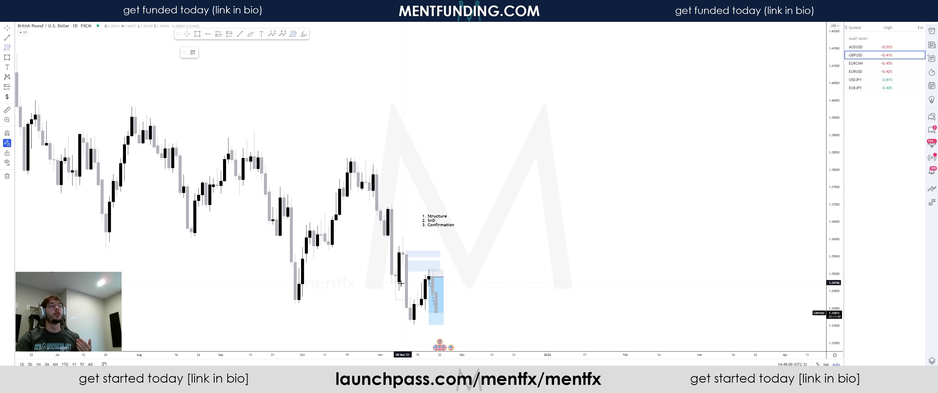
{"action": "left_click", "coordinate": [391, 282]}
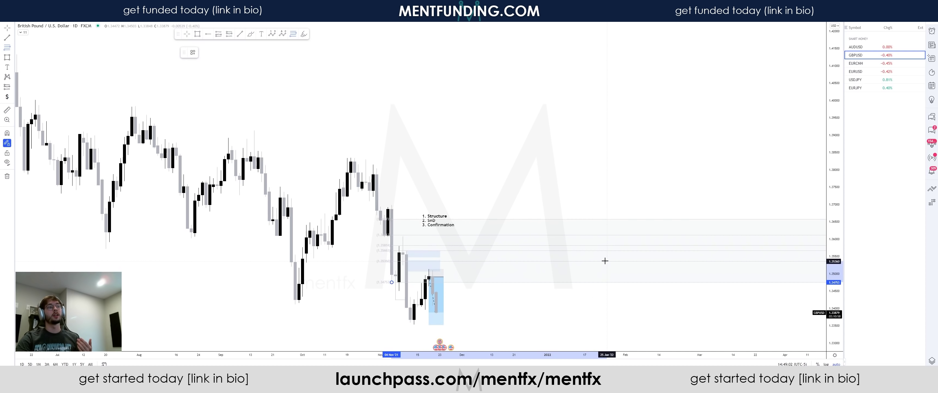
{"action": "left_click", "coordinate": [600, 253]}
{"action": "right_click", "coordinate": [599, 253]}
{"action": "mouse_move", "coordinate": [620, 259]}
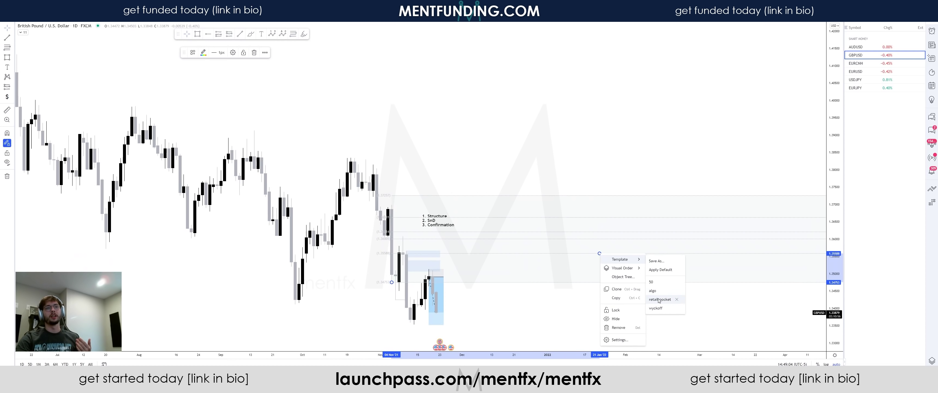
{"action": "left_click", "coordinate": [651, 282]}
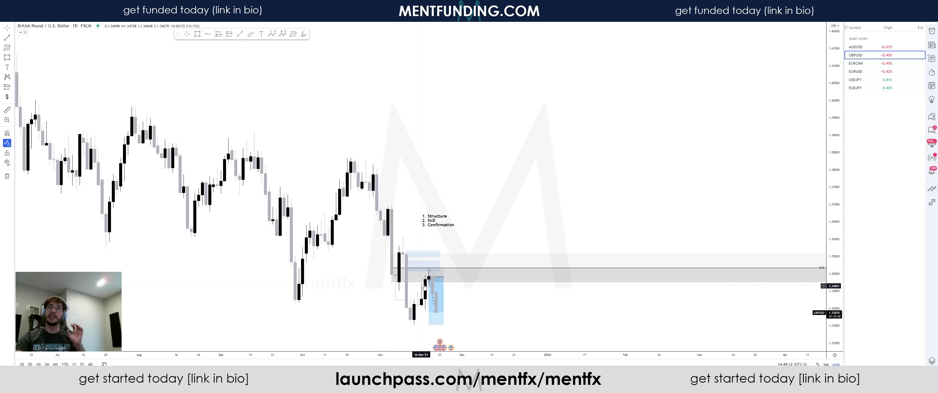
{"action": "left_click_drag", "start_coordinate": [394, 286], "coordinate": [392, 291]}
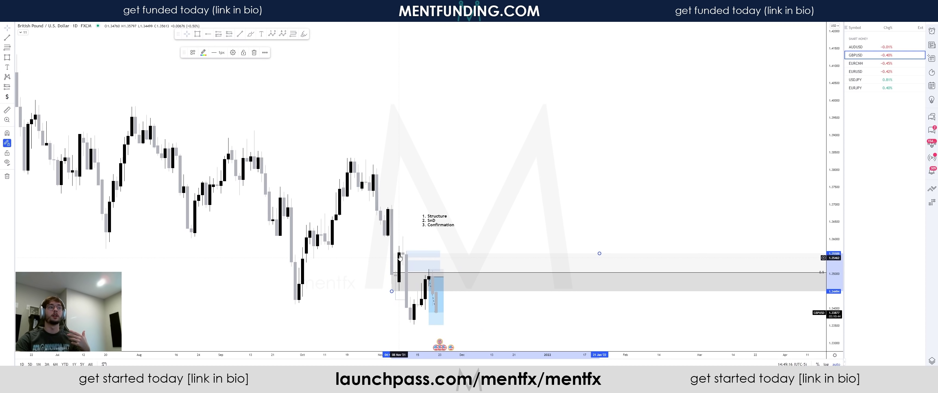
{"action": "left_click_drag", "start_coordinate": [600, 254], "coordinate": [601, 247]}
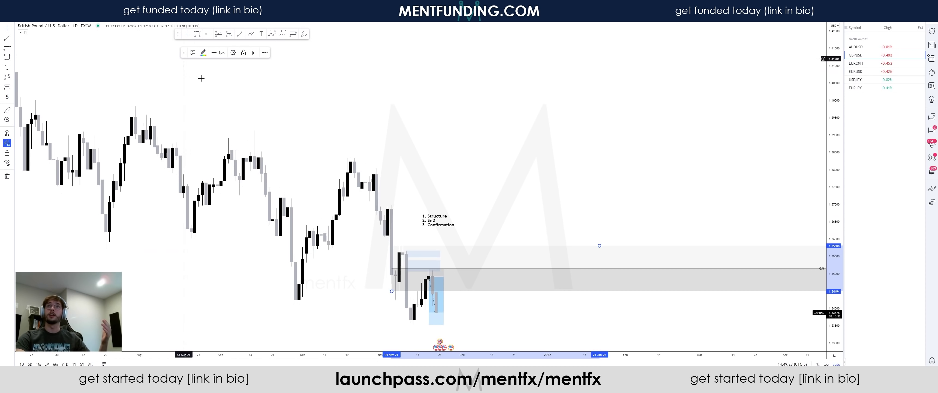
Brush red level marks across the early-November daily candles, from the retracement zone up to the swing high above it
{"action": "left_click", "coordinate": [250, 33]}
{"action": "left_click_drag", "start_coordinate": [390, 264], "coordinate": [410, 272]}
{"action": "mouse_move", "coordinate": [390, 279]}
{"action": "left_mouse_down"}
{"action": "mouse_move", "coordinate": [408, 277]}
{"action": "mouse_move", "coordinate": [410, 255]}
{"action": "left_mouse_up"}
{"action": "mouse_move", "coordinate": [401, 252]}
{"action": "left_mouse_down"}
{"action": "mouse_move", "coordinate": [417, 250]}
{"action": "mouse_move", "coordinate": [398, 262]}
{"action": "left_mouse_up"}
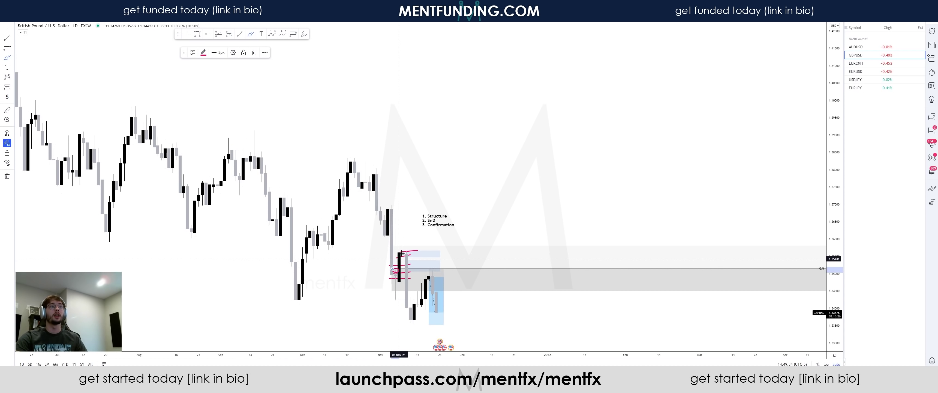
{"action": "mouse_move", "coordinate": [406, 237]}
{"action": "left_mouse_down"}
{"action": "mouse_move", "coordinate": [392, 235]}
{"action": "mouse_move", "coordinate": [418, 237]}
{"action": "left_mouse_up"}
{"action": "left_click_drag", "start_coordinate": [381, 205], "coordinate": [424, 204]}
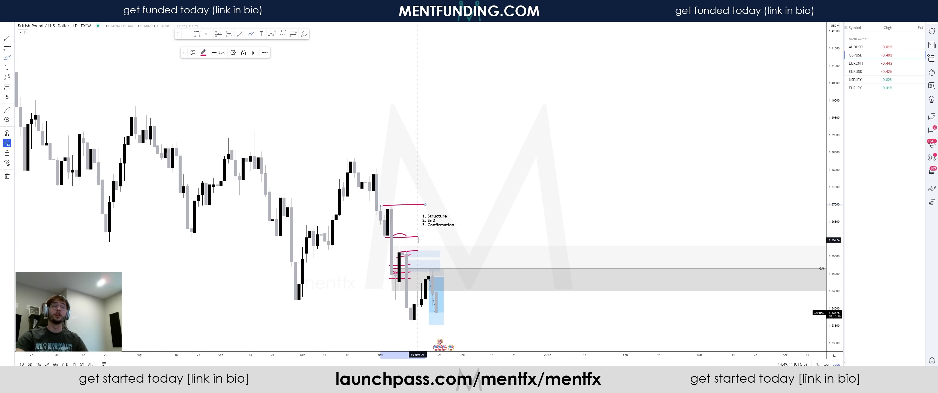
Open the EURUSD chart and brush two horizontal lines along its lower and upper early-November highs
{"action": "left_click", "coordinate": [861, 72]}
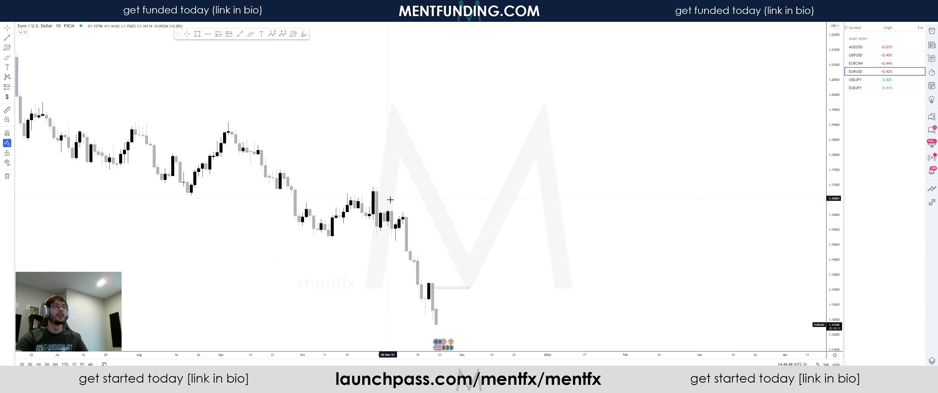
{"action": "left_click_drag", "start_coordinate": [369, 212], "coordinate": [413, 211]}
{"action": "left_click_drag", "start_coordinate": [367, 189], "coordinate": [414, 190]}
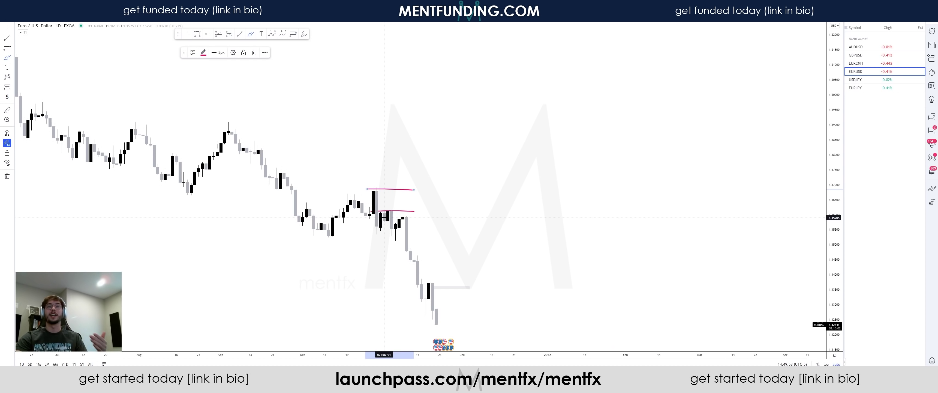
Return to GBPUSD, circle the cluster of levels inside the retracement zone, and brush a horizontal arrow forward from the swing low
{"action": "left_click", "coordinate": [869, 55]}
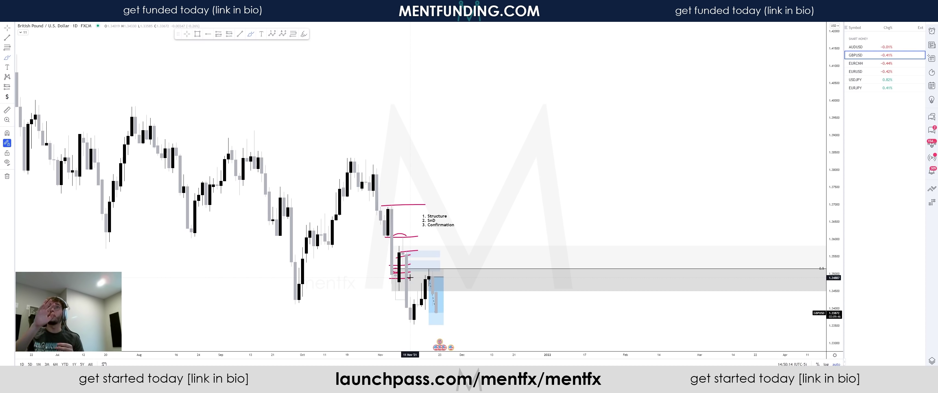
{"action": "left_click", "coordinate": [398, 270]}
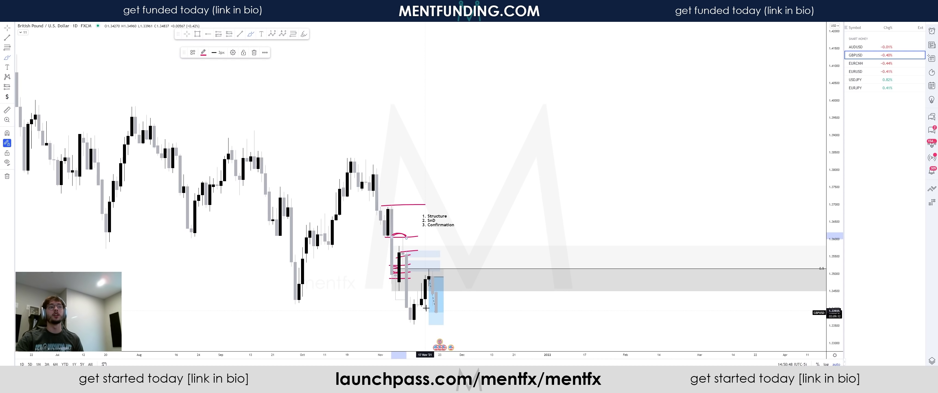
{"action": "mouse_move", "coordinate": [421, 307]}
{"action": "left_mouse_down"}
{"action": "mouse_move", "coordinate": [404, 324]}
{"action": "mouse_move", "coordinate": [473, 321]}
{"action": "mouse_move", "coordinate": [466, 327]}
{"action": "left_mouse_up"}
{"action": "left_click", "coordinate": [413, 323]}
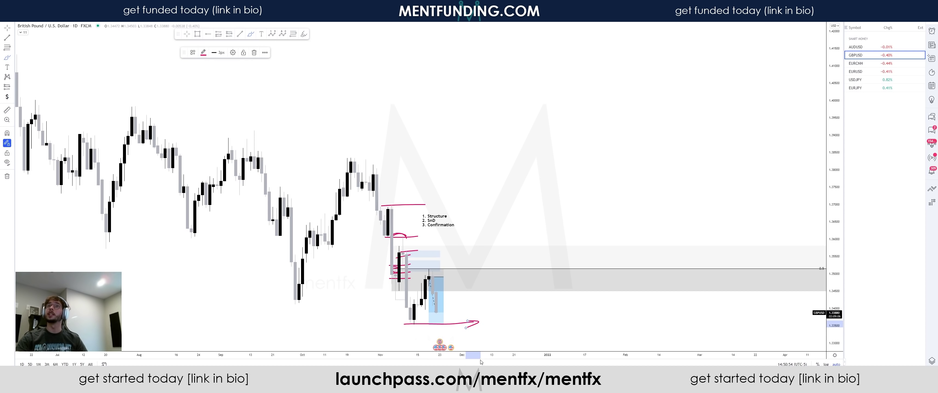
Extend the short position's profit target down to about 1.3048, well below the swing low
{"action": "scroll", "coordinate": [822, 310], "scroll_direction": "down", "scroll_amount": 4}
{"action": "left_click_drag", "start_coordinate": [822, 301], "coordinate": [779, 255]}
{"action": "left_click", "coordinate": [553, 218]}
{"action": "left_click_drag", "start_coordinate": [553, 219], "coordinate": [543, 287]}
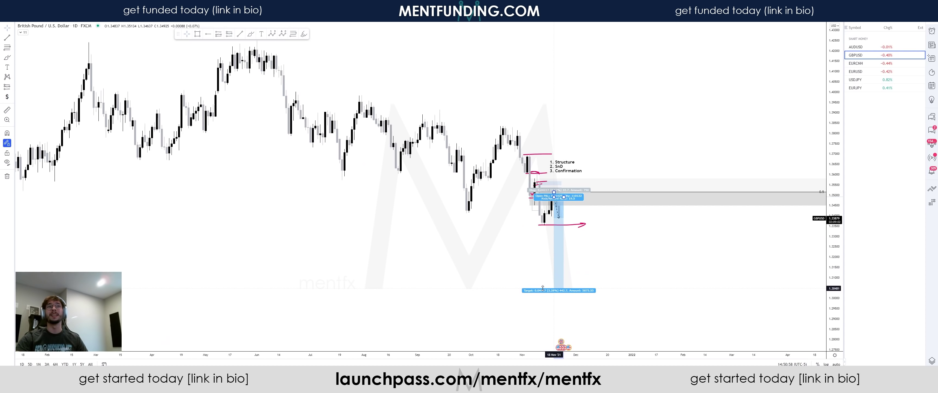
{"action": "left_click", "coordinate": [592, 210]}
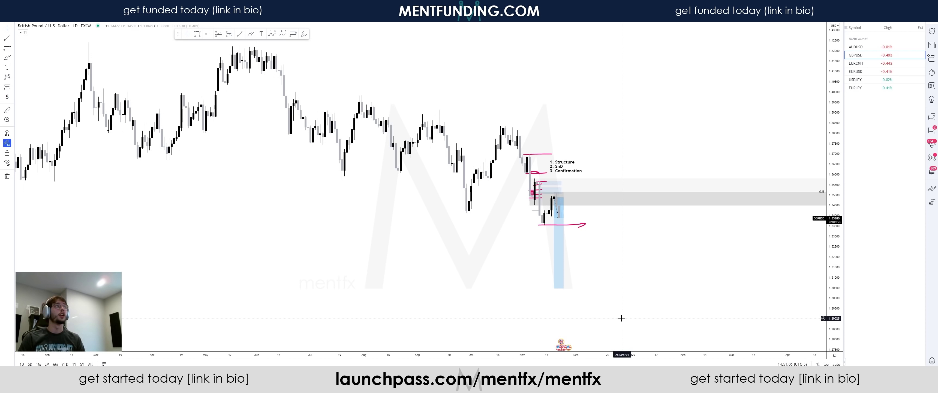
Set the short position's profit target back at the brushed swing-low line
{"action": "left_click", "coordinate": [554, 288]}
{"action": "left_click_drag", "start_coordinate": [554, 288], "coordinate": [522, 222]}
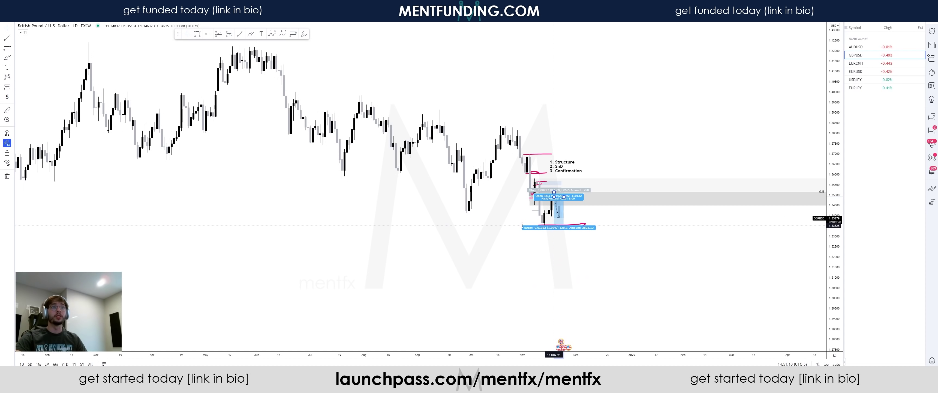
{"action": "left_click", "coordinate": [560, 237]}
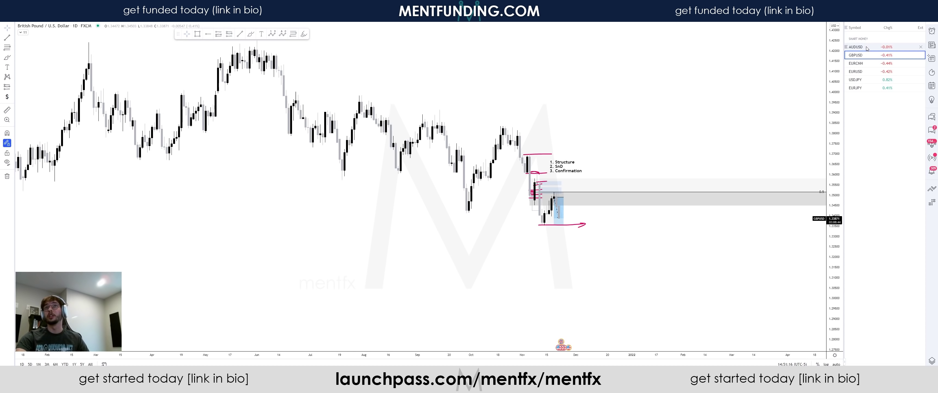
Switch the GBPUSD chart to the 4-hour timeframe and enlarge the November price action around the retracement zone
{"action": "scroll", "coordinate": [653, 226], "scroll_direction": "up", "scroll_amount": 5}
{"action": "mouse_move", "coordinate": [653, 227]}
{"action": "left_mouse_down"}
{"action": "mouse_move", "coordinate": [679, 268]}
{"action": "mouse_move", "coordinate": [542, 233]}
{"action": "left_mouse_up"}
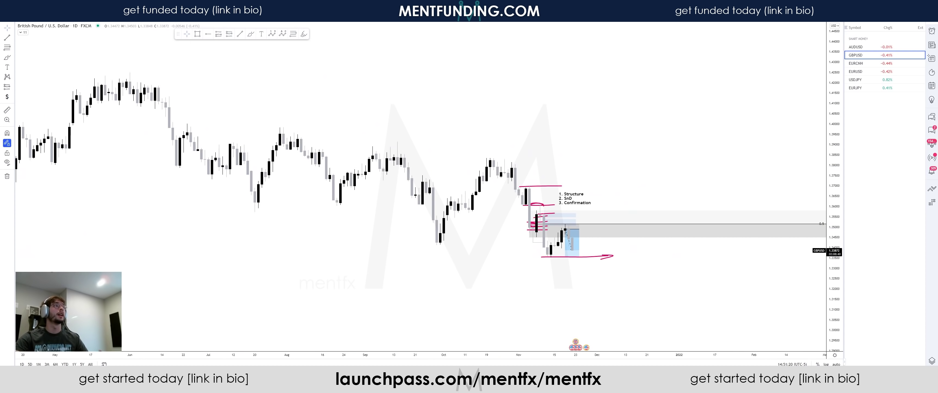
{"action": "key", "text": "4"}
{"action": "key", "text": "h"}
{"action": "key", "text": "Return"}
{"action": "mouse_move", "coordinate": [828, 295]}
{"action": "left_mouse_down"}
{"action": "mouse_move", "coordinate": [735, 59]}
{"action": "mouse_move", "coordinate": [643, 99]}
{"action": "left_mouse_up"}
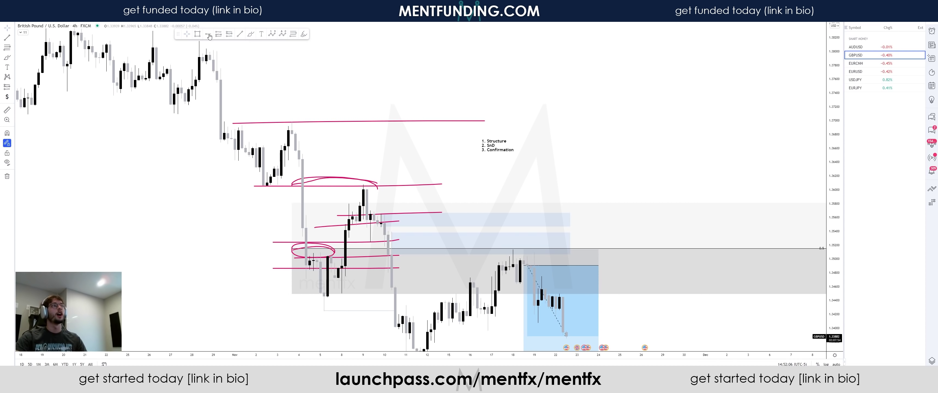
Box the consolidation at the mid-November highs with a rectangle and apply a green template to it
{"action": "left_click", "coordinate": [547, 252]}
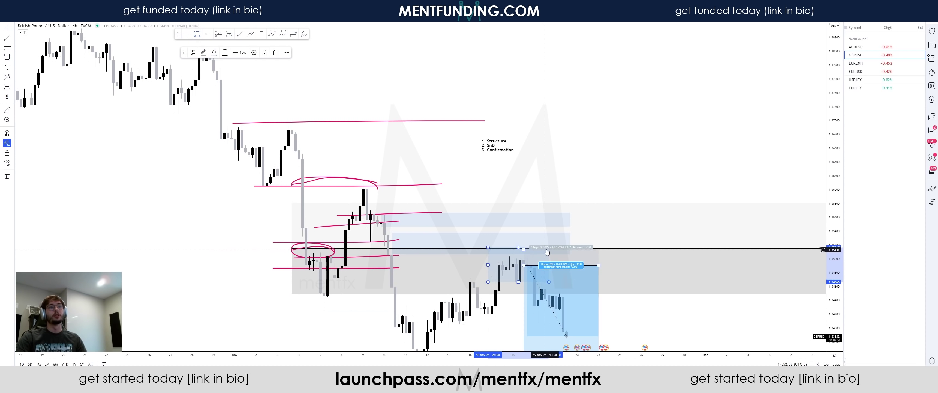
{"action": "right_click", "coordinate": [547, 252]}
{"action": "key", "text": "Escape"}
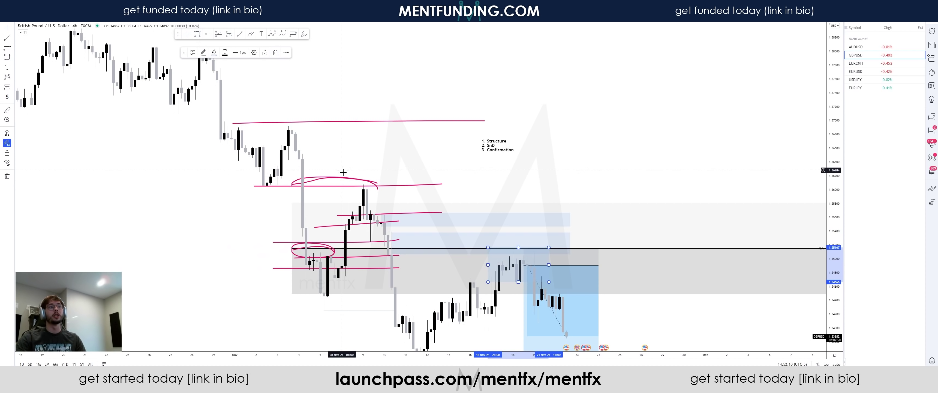
{"action": "left_click_drag", "start_coordinate": [417, 268], "coordinate": [403, 215]}
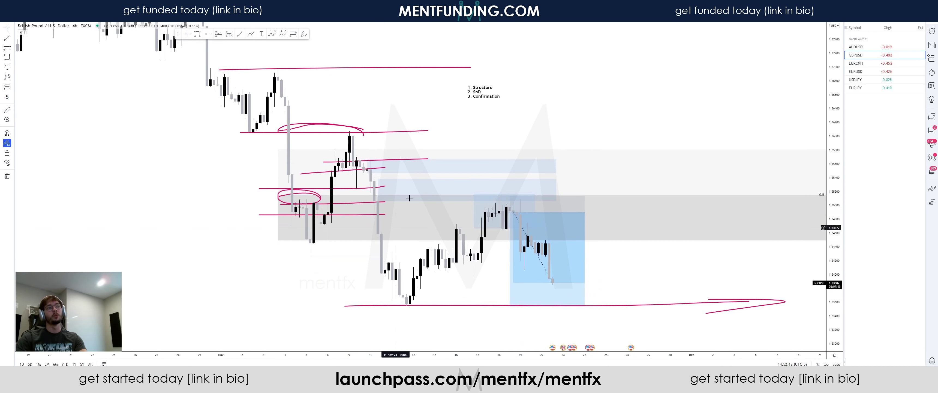
{"action": "right_click", "coordinate": [474, 212]}
{"action": "mouse_move", "coordinate": [508, 218]}
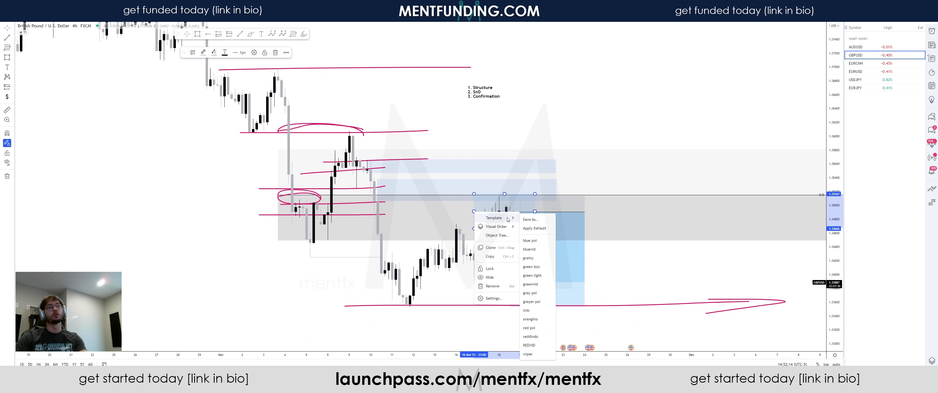
{"action": "key", "text": "Escape"}
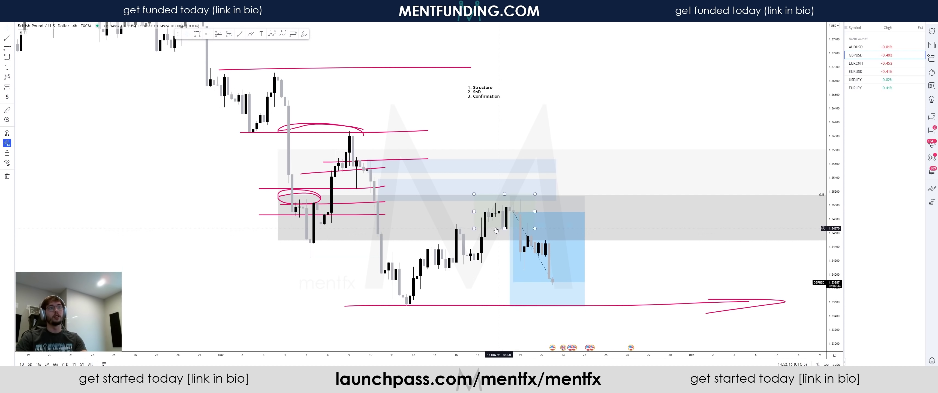
{"action": "right_click", "coordinate": [498, 230]}
{"action": "left_click", "coordinate": [537, 281]}
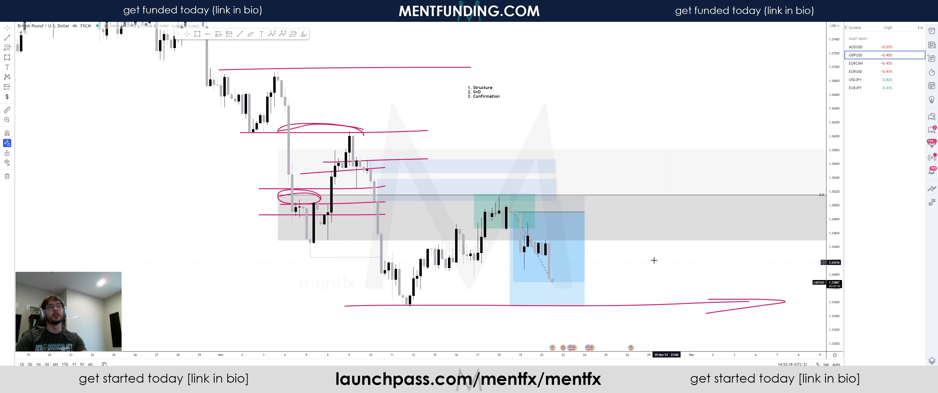
Draw short structure lines at the mid-November highs, and replace the brushed swing-low line and arrow with a straight horizontal line
{"action": "left_click", "coordinate": [239, 34]}
{"action": "mouse_move", "coordinate": [478, 221]}
{"action": "left_mouse_down"}
{"action": "mouse_move", "coordinate": [449, 221]}
{"action": "mouse_move", "coordinate": [495, 207]}
{"action": "left_mouse_up"}
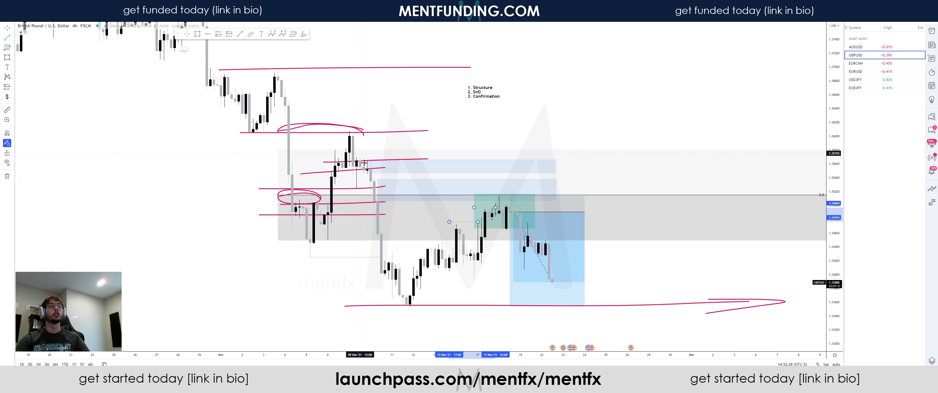
{"action": "left_click", "coordinate": [406, 305]}
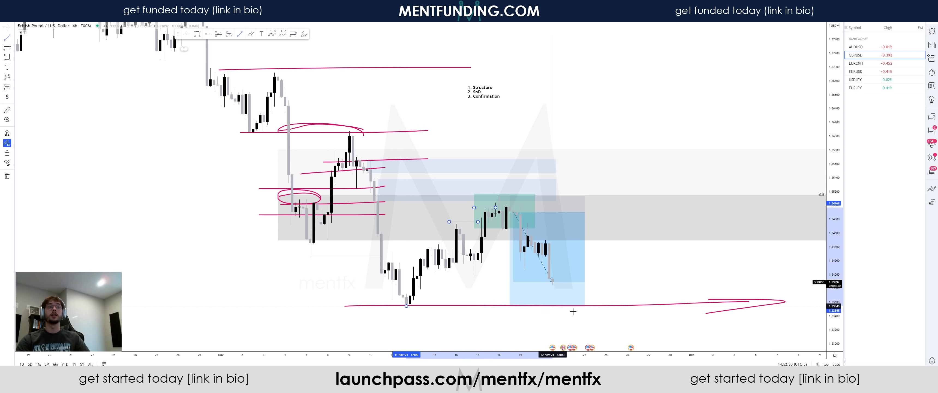
{"action": "left_click", "coordinate": [720, 306]}
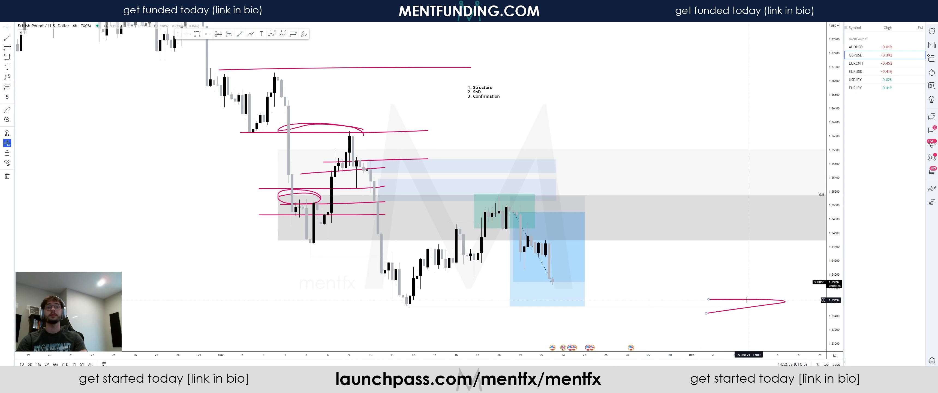
{"action": "left_click", "coordinate": [504, 215]}
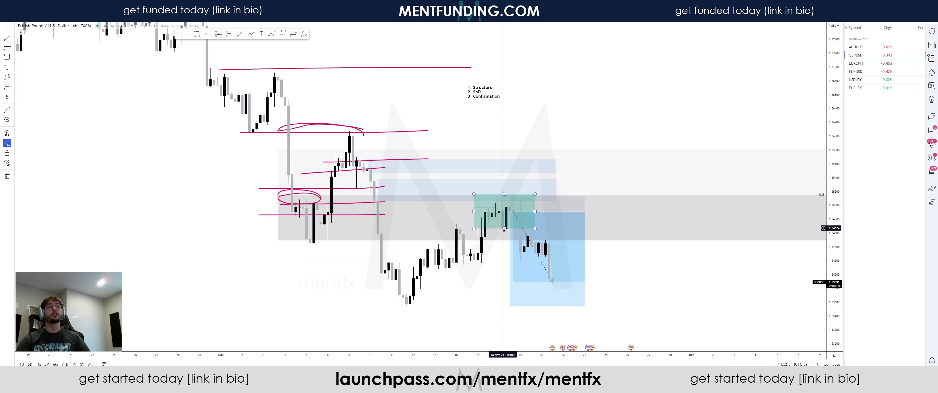
Box the supply zone between the short entry and the swing high with a green rectangle starting at 18 November
{"action": "left_click", "coordinate": [197, 34]}
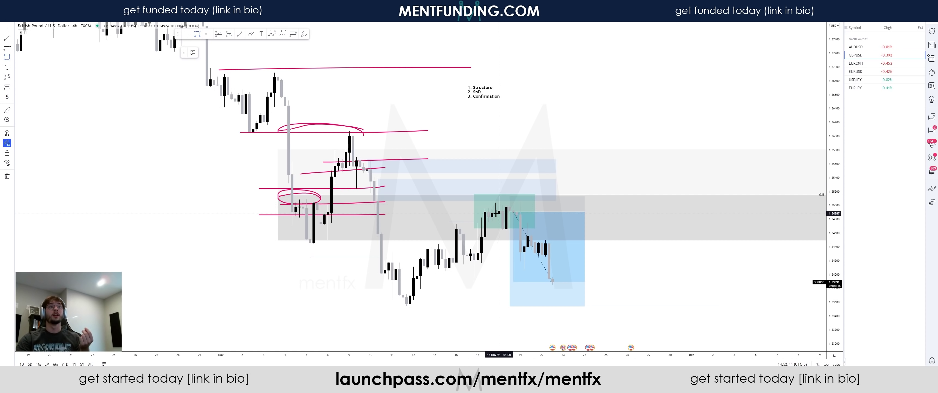
{"action": "left_click_drag", "start_coordinate": [499, 213], "coordinate": [577, 196]}
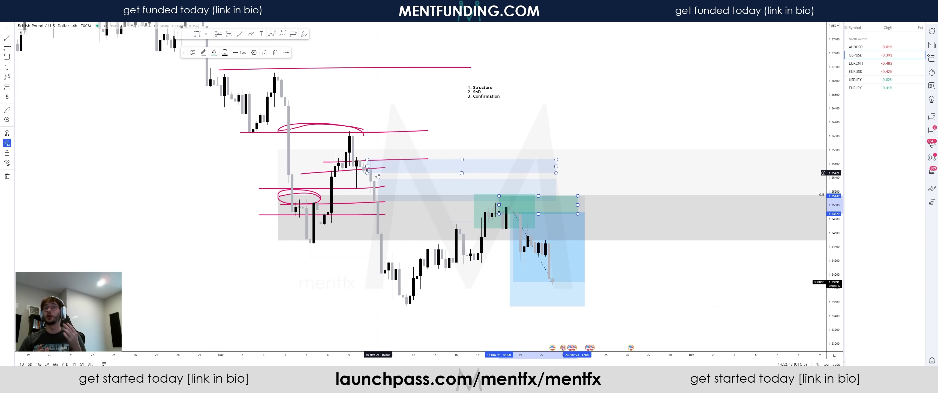
Show the mentfx, Institutional Activity and Ment Algo Flow indicators, restricting Ment Algo Flow to bearish sentiment with sensitivity 2
{"action": "left_click", "coordinate": [24, 35]}
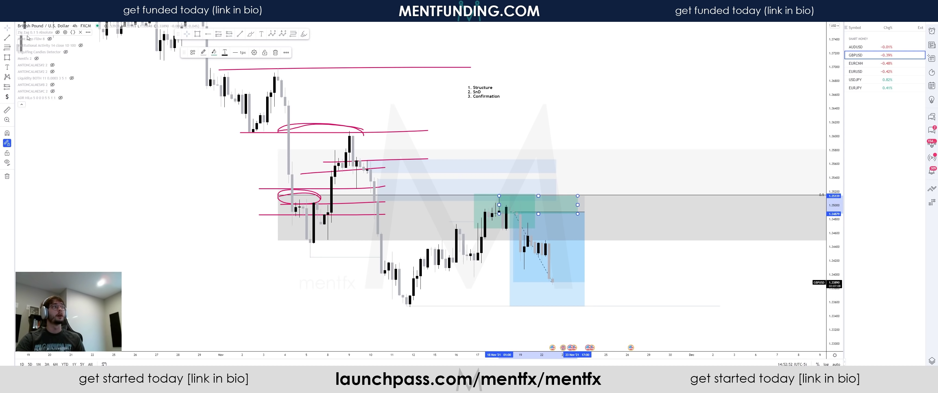
{"action": "left_click", "coordinate": [36, 58]}
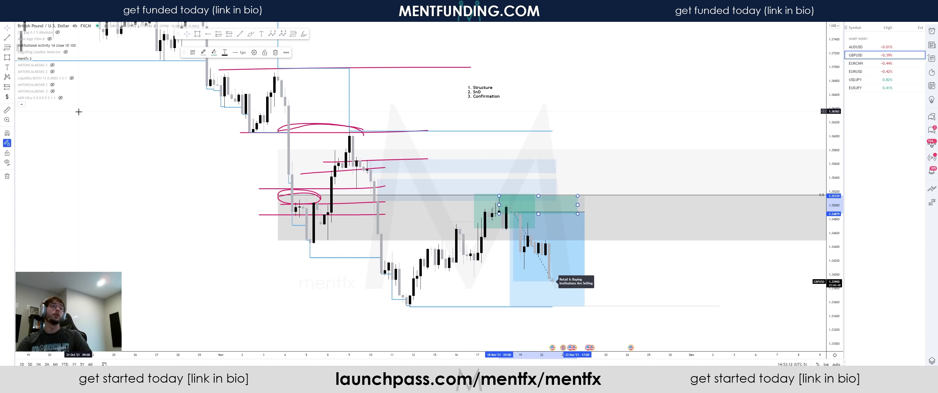
{"action": "double_click", "coordinate": [40, 40]}
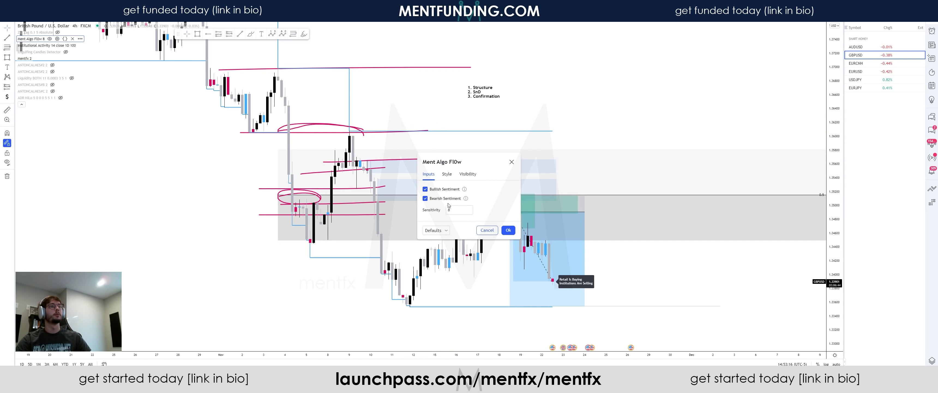
{"action": "double_click", "coordinate": [455, 209]}
{"action": "type", "text": "2"}
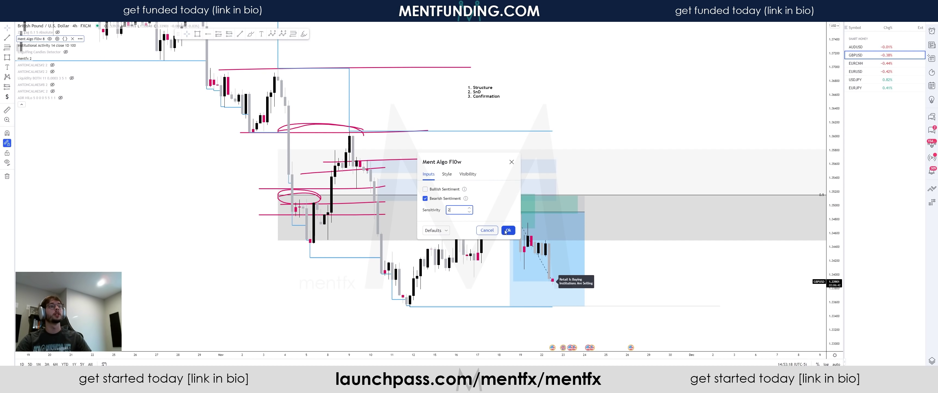
{"action": "left_click", "coordinate": [508, 230]}
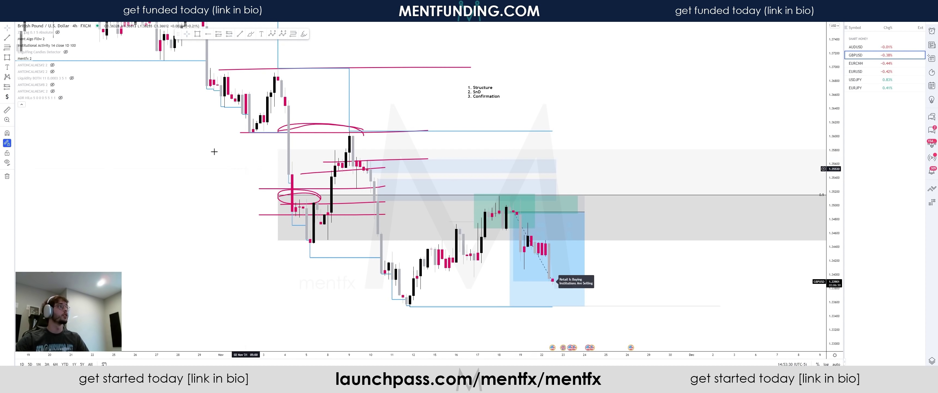
Hide the mentfx, Institutional Activity and Ment Algo Flow indicators and collapse the indicator list
{"action": "left_click", "coordinate": [36, 59]}
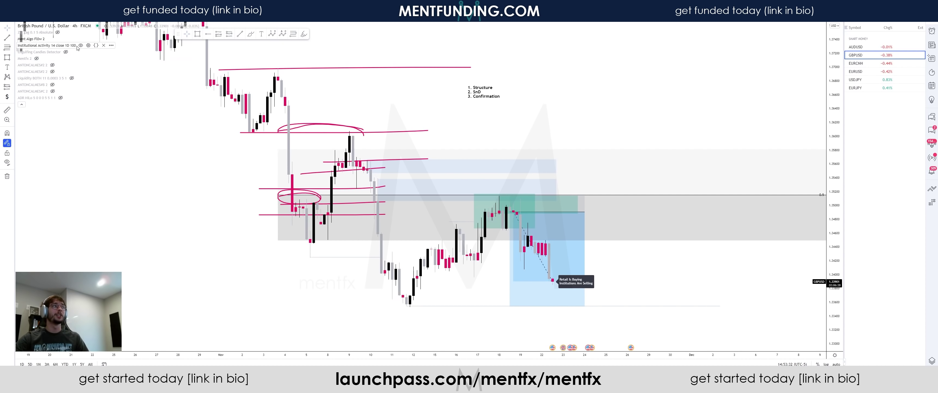
{"action": "left_click", "coordinate": [81, 46]}
{"action": "left_click", "coordinate": [49, 39]}
{"action": "left_click", "coordinate": [21, 104]}
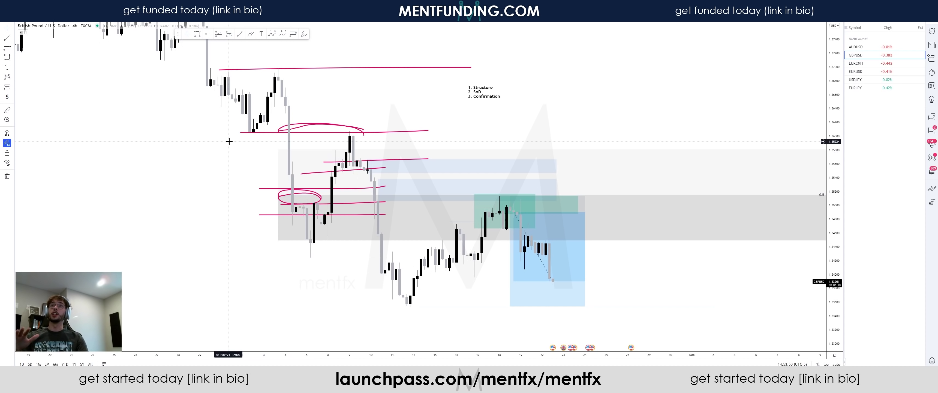
Delete the grey retracement zone and the upper pale-blue supply box from the chart
{"action": "left_click", "coordinate": [292, 150]}
{"action": "key", "text": "Delete"}
{"action": "left_click", "coordinate": [379, 172]}
{"action": "key", "text": "Delete"}
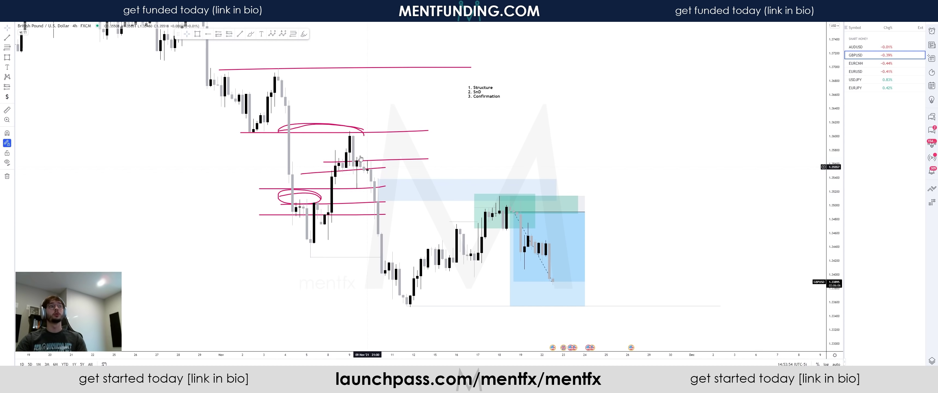
Box the 9–11 November drop, the supply zone it left behind and the mid-November consolidation with green rectangles
{"action": "left_click_drag", "start_coordinate": [352, 125], "coordinate": [403, 313]}
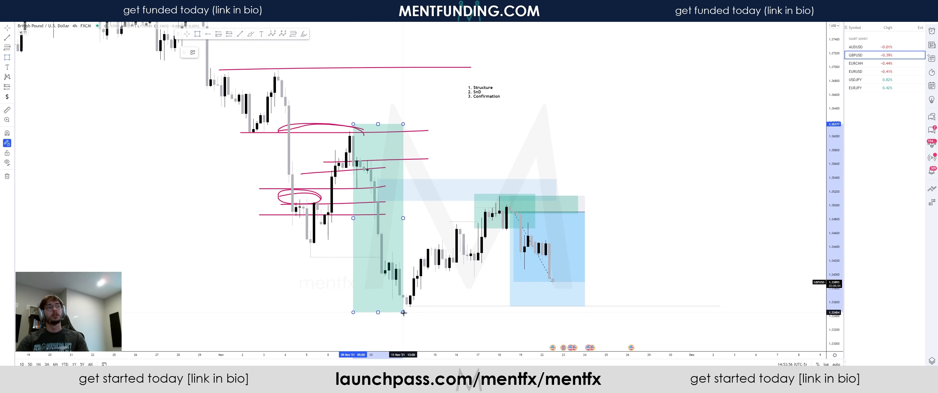
{"action": "left_click_drag", "start_coordinate": [360, 174], "coordinate": [638, 201]}
{"action": "mouse_move", "coordinate": [474, 219]}
{"action": "left_mouse_down"}
{"action": "mouse_move", "coordinate": [527, 188]}
{"action": "mouse_move", "coordinate": [535, 193]}
{"action": "left_mouse_up"}
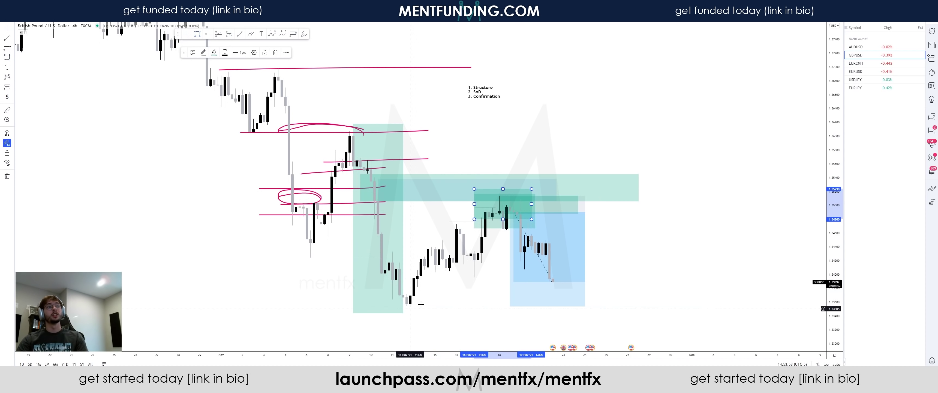
Remove the older consolidation box and the tall green box over the November drop
{"action": "left_click_drag", "start_coordinate": [475, 219], "coordinate": [474, 229]}
{"action": "key", "text": "ctrl+z"}
{"action": "key", "text": "ctrl+z"}
{"action": "left_click", "coordinate": [395, 235]}
{"action": "key", "text": "Delete"}
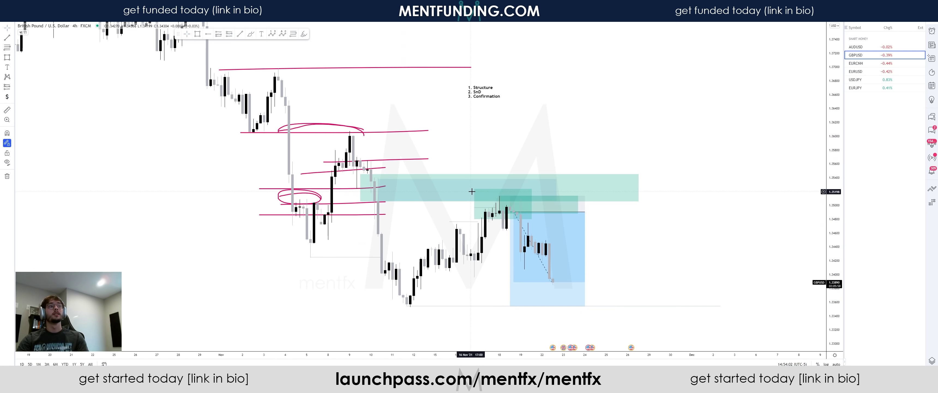
Draw a structure line from the 17 November low to the 19 November break, and raise the short position's profit target to it
{"action": "left_click", "coordinate": [240, 34]}
{"action": "left_click", "coordinate": [428, 277]}
{"action": "left_click", "coordinate": [550, 276]}
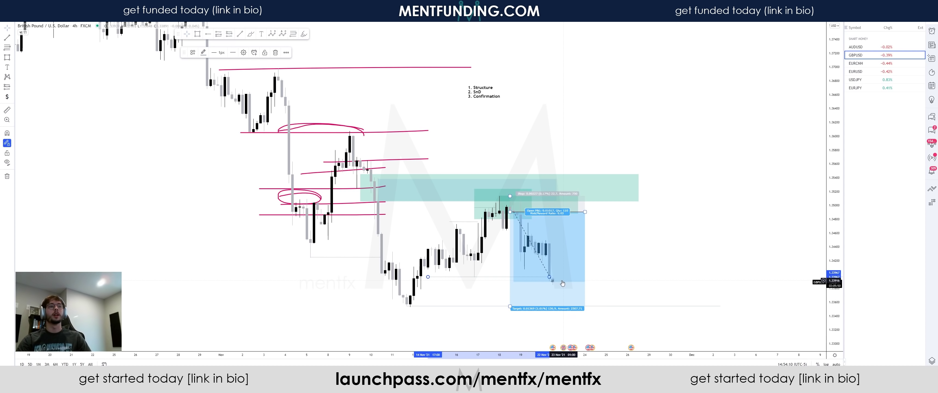
{"action": "left_click_drag", "start_coordinate": [428, 277], "coordinate": [478, 264]}
{"action": "left_click_drag", "start_coordinate": [549, 276], "coordinate": [524, 265]}
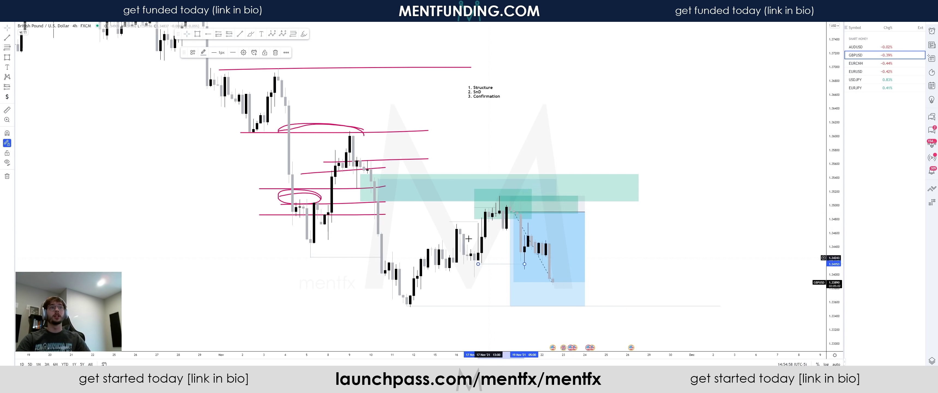
{"action": "left_click_drag", "start_coordinate": [509, 305], "coordinate": [510, 265]}
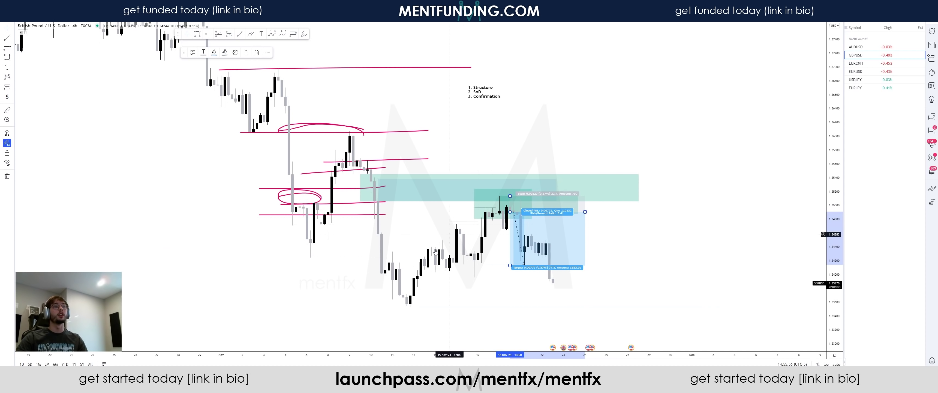
Measure the rally up into the supply zone and the decline from the consolidation to the swing low
{"action": "left_click", "coordinate": [404, 224]}
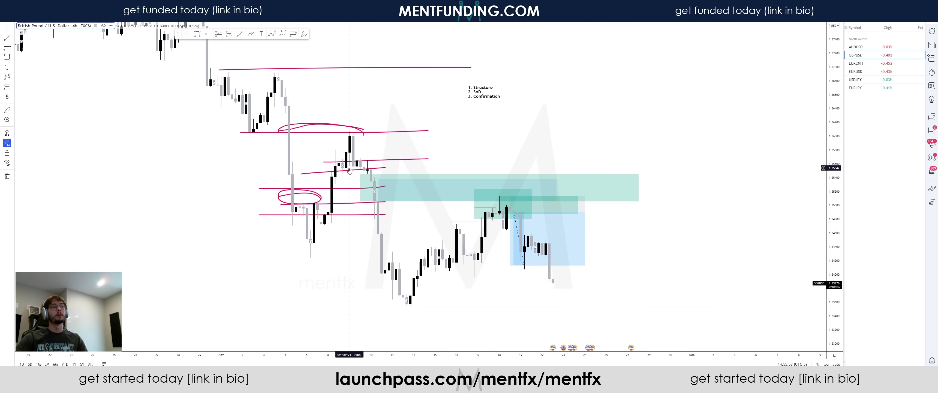
{"action": "left_click", "coordinate": [394, 243], "text": "shift"}
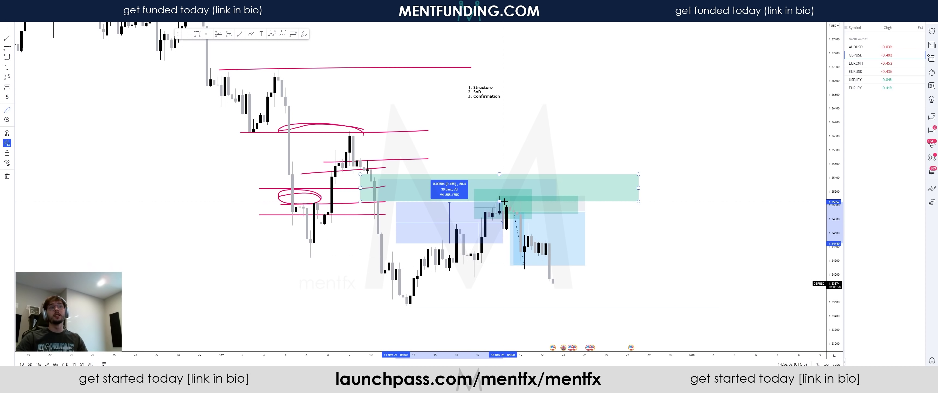
{"action": "left_click", "coordinate": [499, 214]}
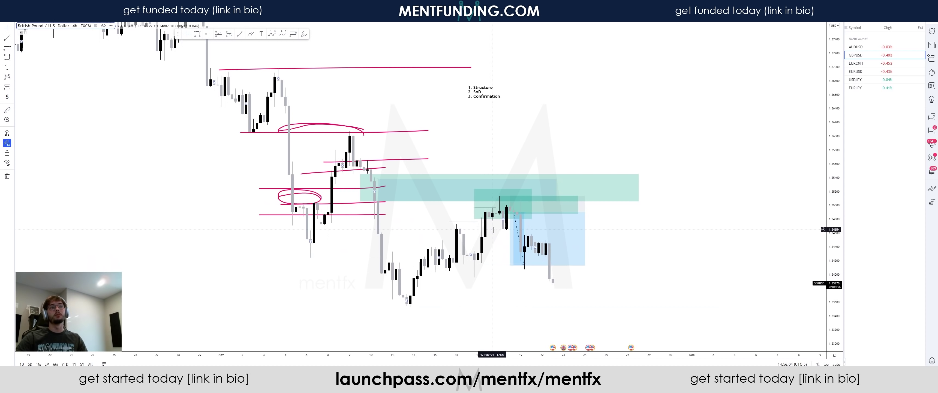
{"action": "left_click", "coordinate": [503, 235], "text": "shift"}
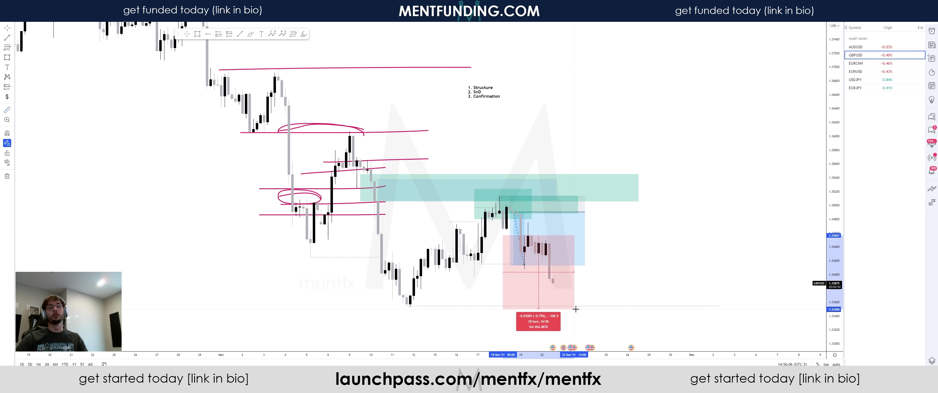
{"action": "left_click", "coordinate": [620, 292]}
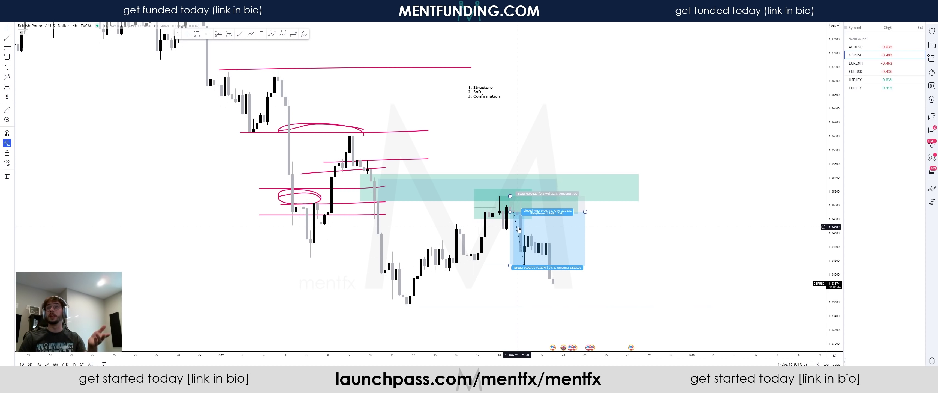
Replace the wide green supply box with a narrower zone from about 1.3548 to 1.3571, starting at the candles before the November drop
{"action": "left_click_drag", "start_coordinate": [327, 91], "coordinate": [344, 127]}
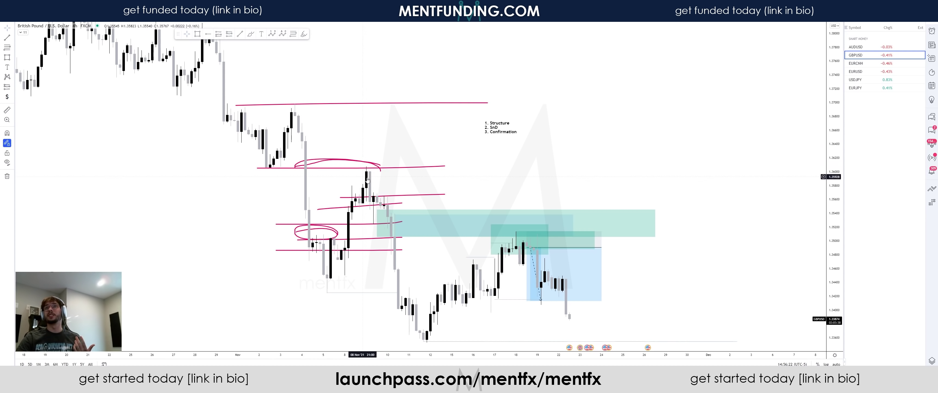
{"action": "left_click", "coordinate": [380, 211]}
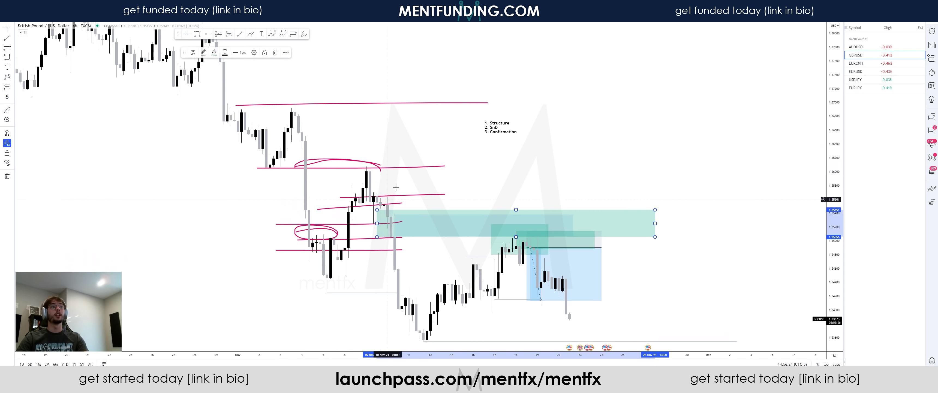
{"action": "key", "text": "Delete"}
{"action": "left_click", "coordinate": [197, 33]}
{"action": "left_click_drag", "start_coordinate": [384, 207], "coordinate": [587, 192]}
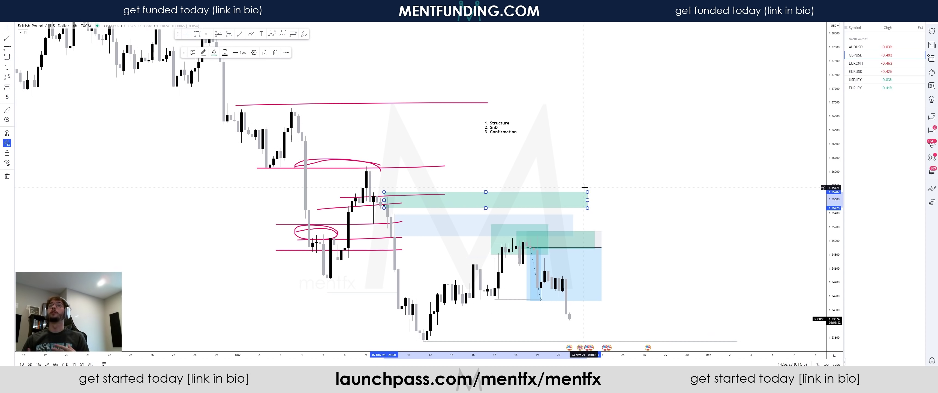
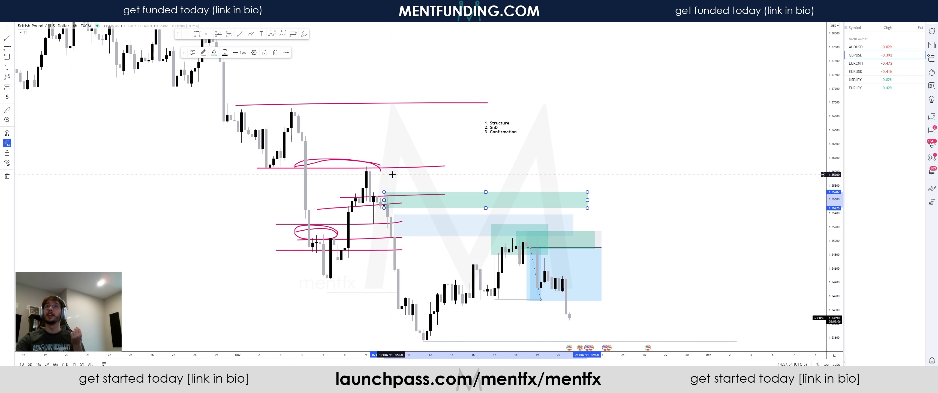
Switch the chart to AUDUSD for a look at its November downtrend
{"action": "left_click_drag", "start_coordinate": [424, 146], "coordinate": [462, 175]}
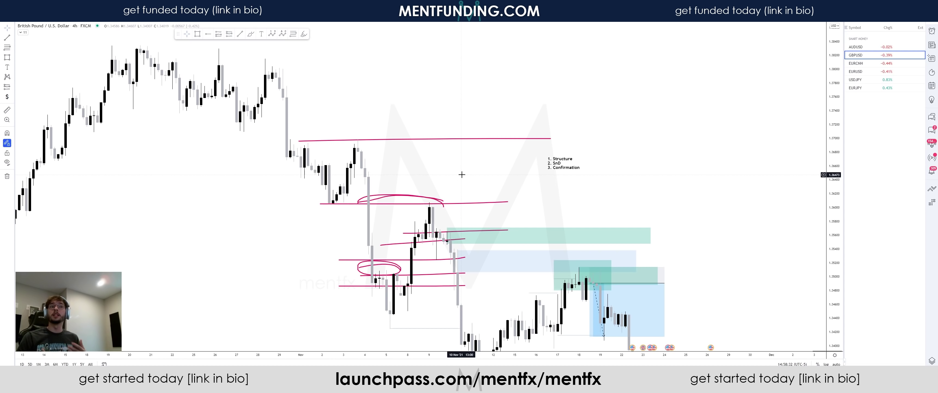
{"action": "left_click", "coordinate": [856, 46]}
{"action": "left_click_drag", "start_coordinate": [712, 172], "coordinate": [632, 138]}
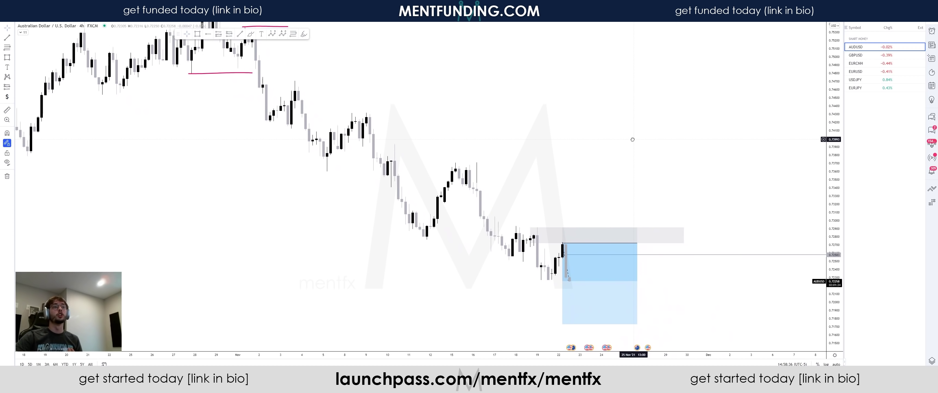
{"action": "left_click_drag", "start_coordinate": [610, 199], "coordinate": [592, 185]}
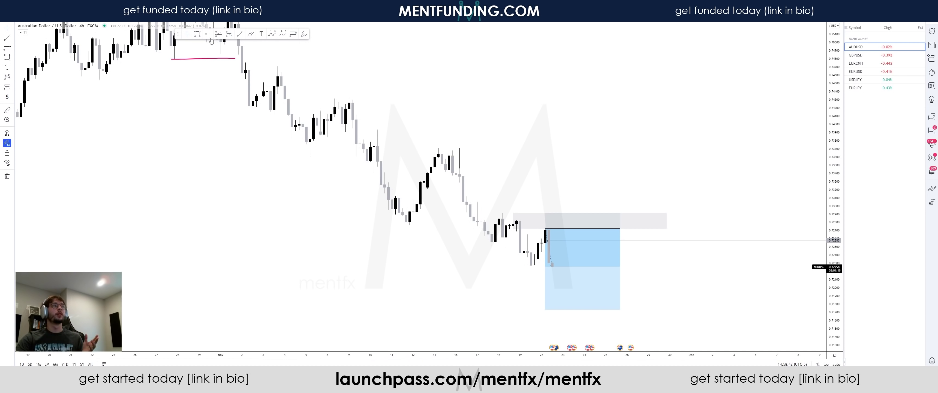
Box the early-November drop, its supply zone and the 10–12 November drop on AUDUSD with green rectangles
{"action": "left_click_drag", "start_coordinate": [281, 60], "coordinate": [313, 162]}
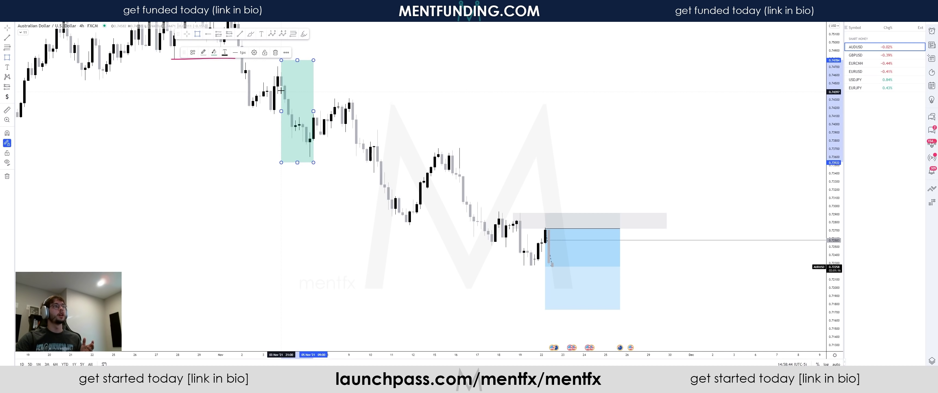
{"action": "left_click_drag", "start_coordinate": [278, 92], "coordinate": [470, 64]}
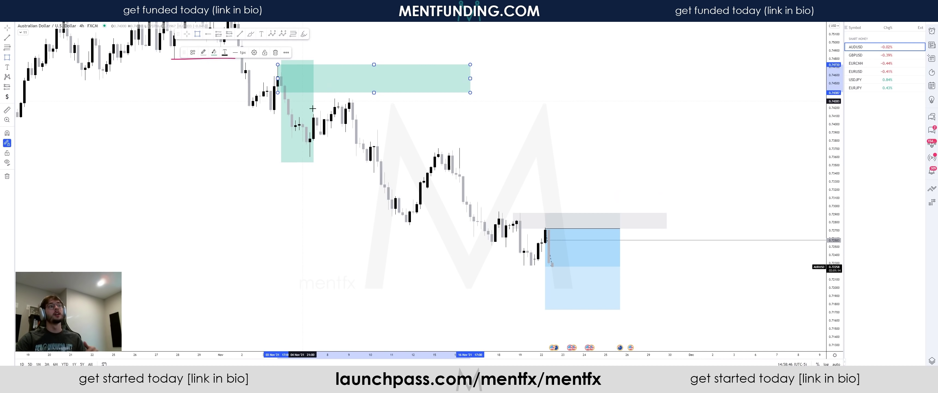
{"action": "mouse_move", "coordinate": [377, 130]}
{"action": "left_mouse_down"}
{"action": "mouse_move", "coordinate": [404, 179]}
{"action": "mouse_move", "coordinate": [413, 230]}
{"action": "left_mouse_up"}
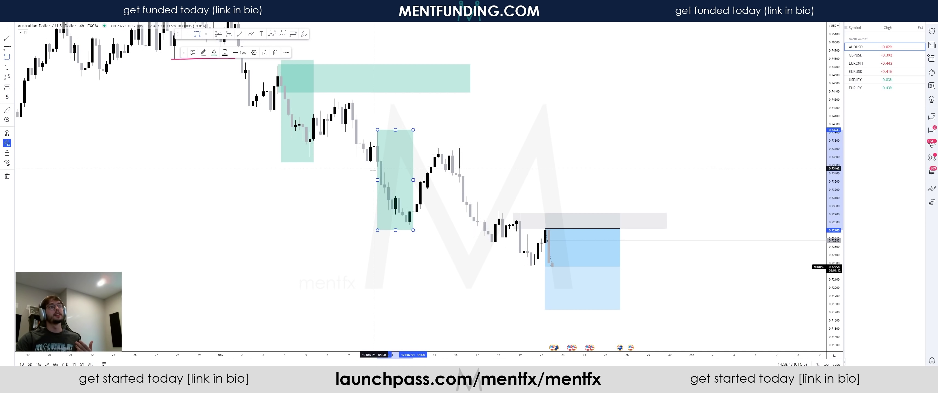
Box the supply zone at the start of the 10–12 November AUDUSD drop with a green rectangle matching the top of the drop box
{"action": "left_click_drag", "start_coordinate": [373, 174], "coordinate": [530, 122]}
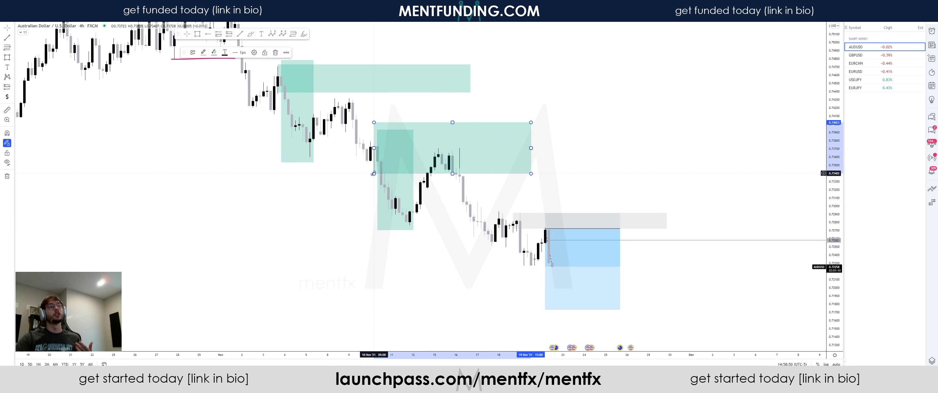
{"action": "left_click_drag", "start_coordinate": [373, 174], "coordinate": [377, 167]}
{"action": "left_click_drag", "start_coordinate": [377, 122], "coordinate": [377, 128]}
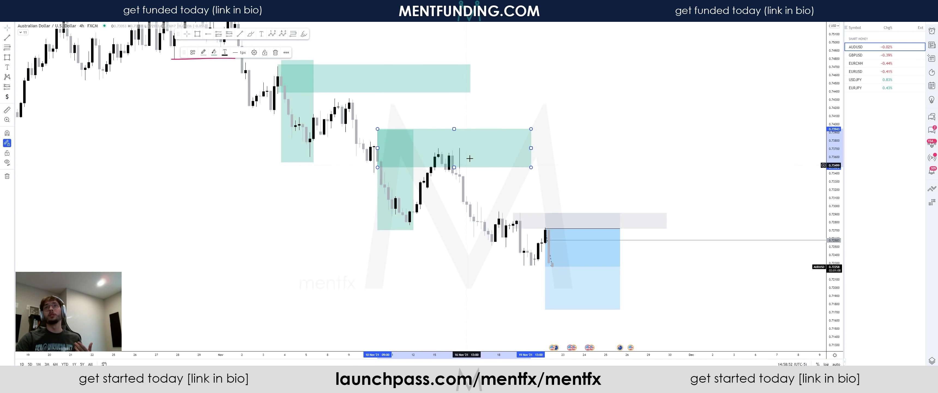
Delete all the green supply-zone and drop rectangles from the AUDUSD chart
{"action": "left_click_drag", "start_coordinate": [244, 252], "coordinate": [528, 31]}
{"action": "left_click", "coordinate": [466, 178]}
{"action": "left_click", "coordinate": [451, 163]}
{"action": "key", "text": "Delete"}
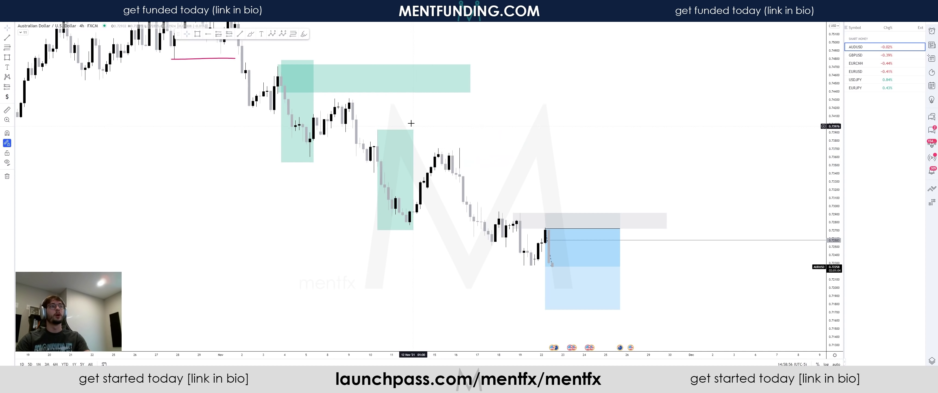
{"action": "left_click", "coordinate": [379, 170]}
{"action": "key", "text": "Delete"}
{"action": "left_click", "coordinate": [468, 92]}
{"action": "key", "text": "Delete"}
{"action": "left_click", "coordinate": [312, 64]}
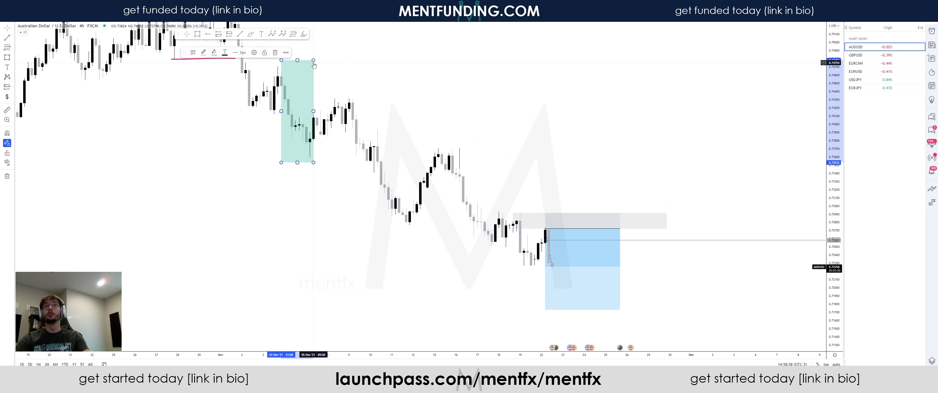
{"action": "key", "text": "Delete"}
Draw thin horizontal trend lines from the early-November swing low and from the following low around 9–10 November
{"action": "left_click", "coordinate": [240, 33]}
{"action": "left_click", "coordinate": [305, 156]}
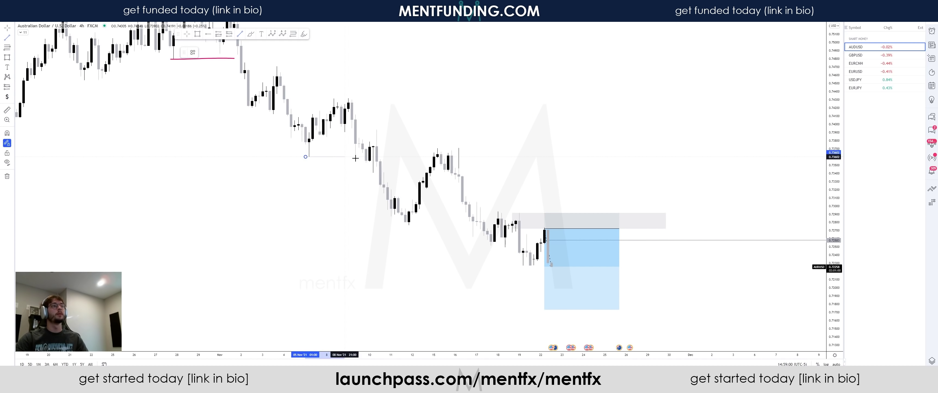
{"action": "left_click", "coordinate": [366, 156]}
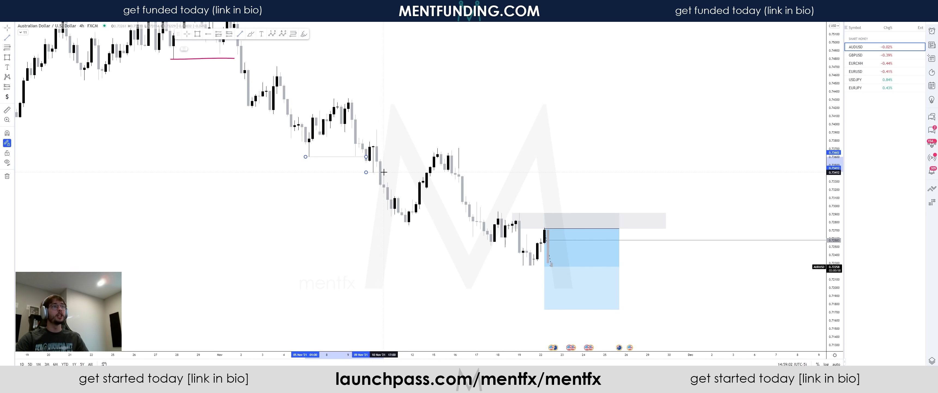
Draw a supply rectangle from the 3 November high and apply the "greyer pol" template to it
{"action": "left_click_drag", "start_coordinate": [261, 77], "coordinate": [258, 73]}
{"action": "left_click", "coordinate": [197, 34]}
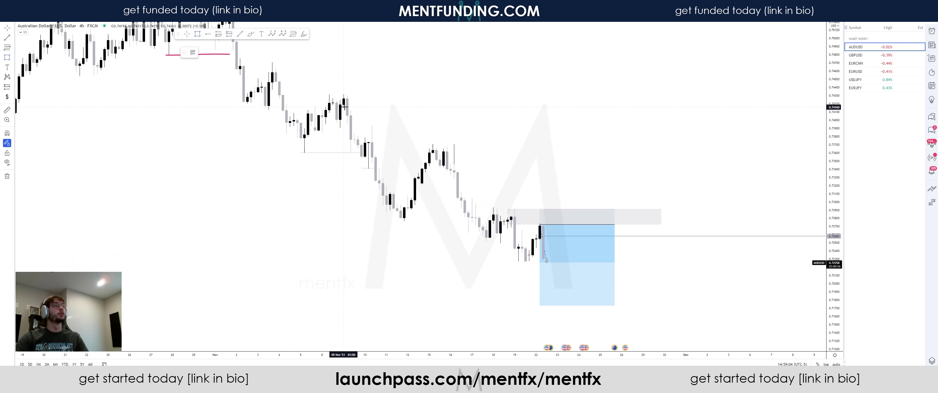
{"action": "left_click", "coordinate": [272, 82]}
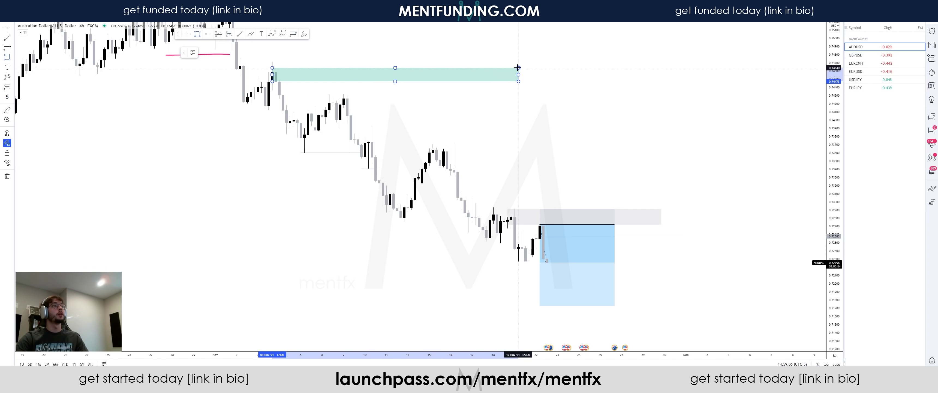
{"action": "left_click", "coordinate": [518, 68]}
{"action": "right_click", "coordinate": [518, 68]}
{"action": "mouse_move", "coordinate": [536, 73]}
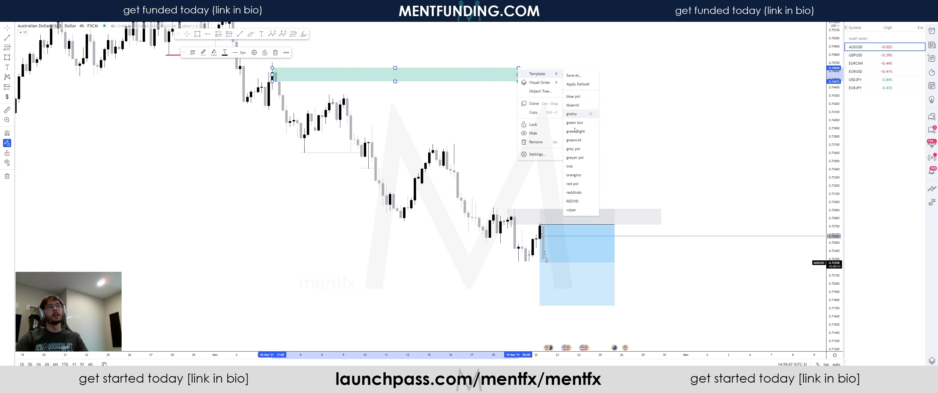
{"action": "left_click", "coordinate": [576, 158]}
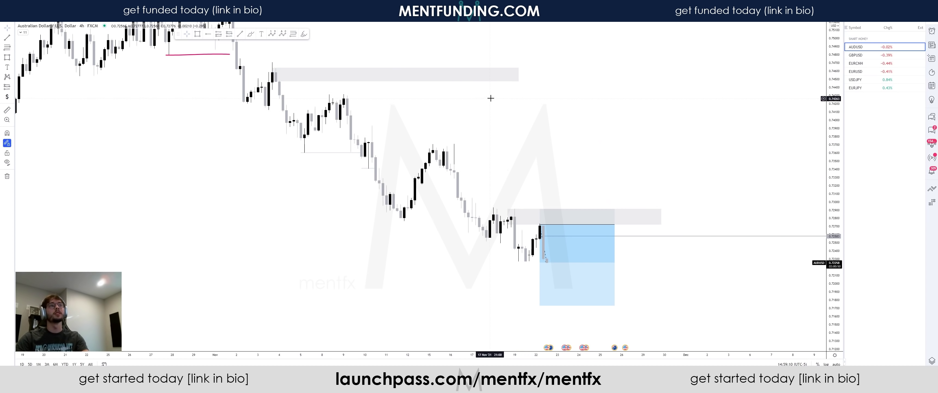
Delete the 3 November zone and draw a grey supply zone from the 10 November candles across the mid-November highs
{"action": "key", "text": "Delete"}
{"action": "left_click", "coordinate": [197, 33]}
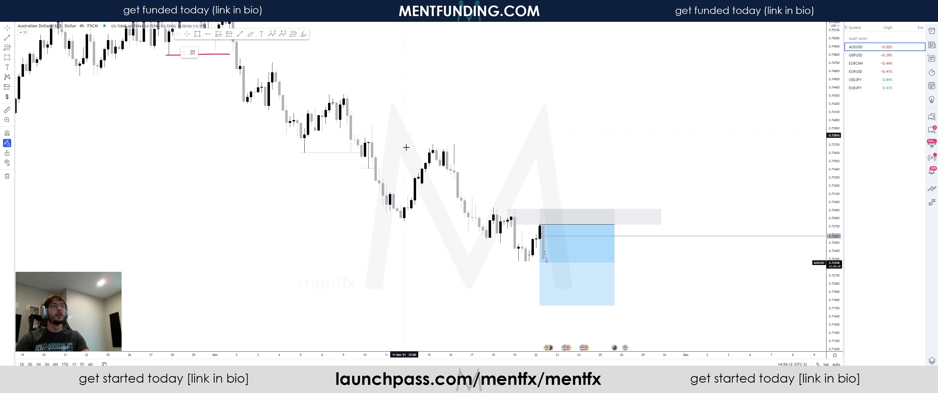
{"action": "left_click_drag", "start_coordinate": [371, 162], "coordinate": [533, 124]}
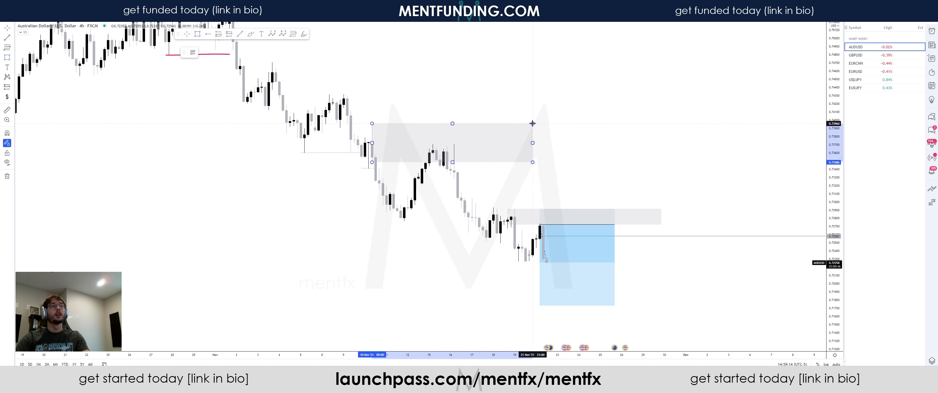
{"action": "left_click_drag", "start_coordinate": [386, 184], "coordinate": [467, 141]}
{"action": "key", "text": "alt+shift+r"}
{"action": "key", "text": "Escape"}
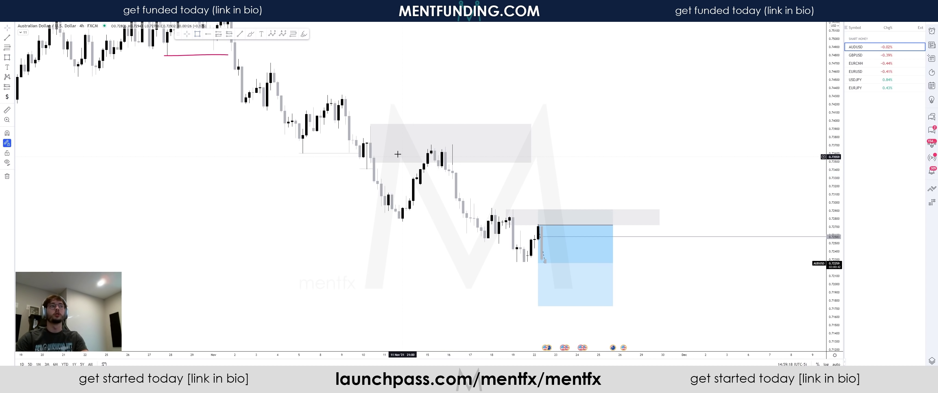
{"action": "left_click", "coordinate": [459, 147]}
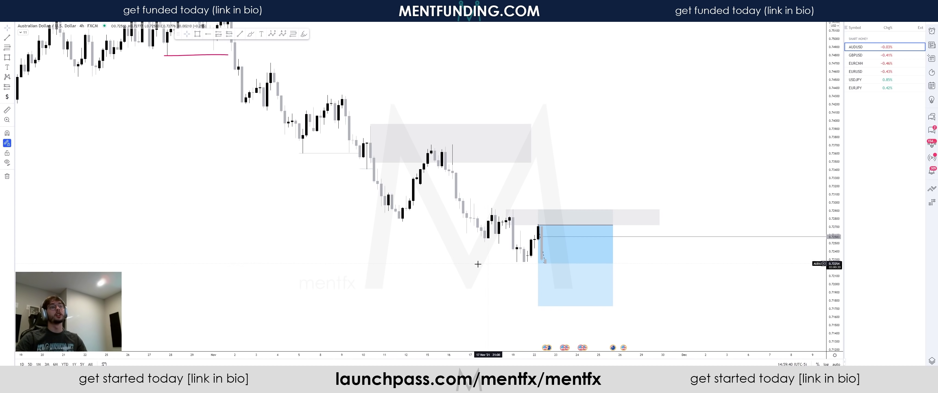
Draw a thin horizontal line along the 19–22 November lows and move the short position's profit target lower
{"action": "left_click_drag", "start_coordinate": [235, 54], "coordinate": [215, 43]}
{"action": "left_click", "coordinate": [240, 34]}
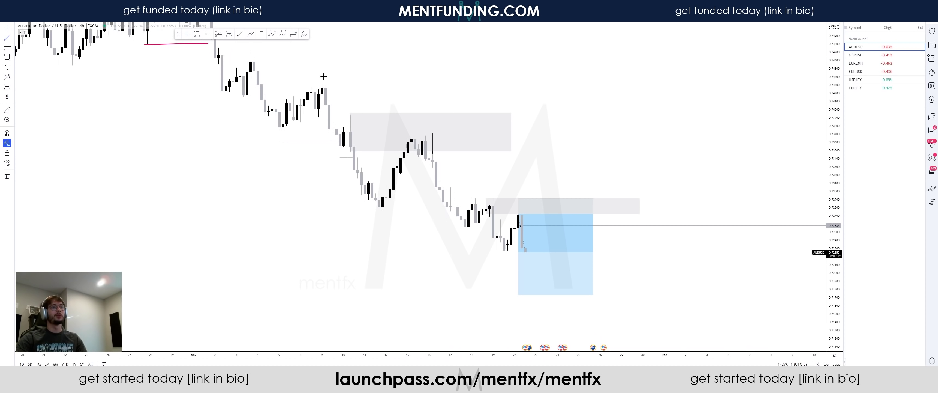
{"action": "left_click", "coordinate": [497, 251]}
{"action": "key", "text": "Escape"}
{"action": "left_click", "coordinate": [534, 252]}
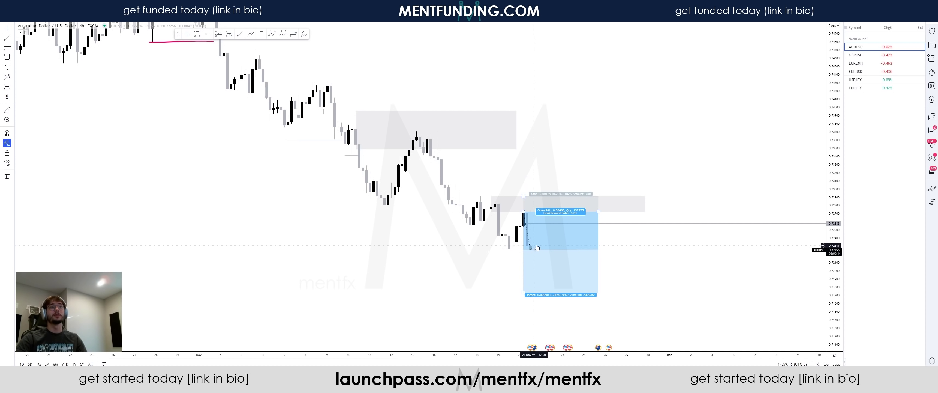
{"action": "left_click", "coordinate": [516, 247]}
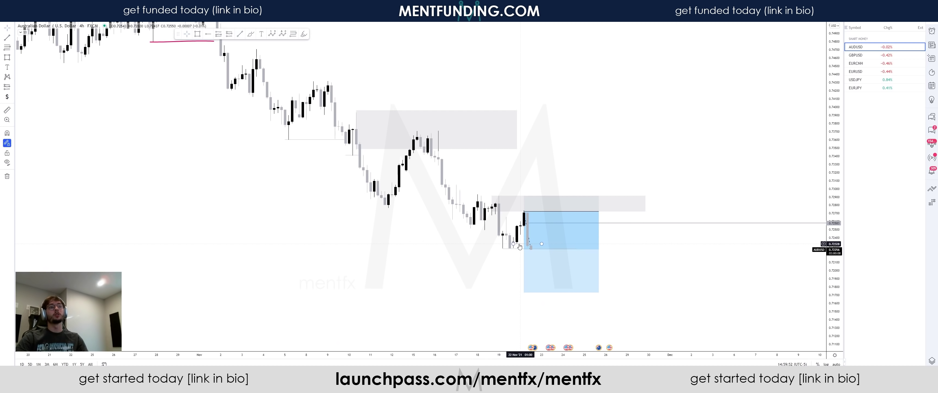
{"action": "left_click", "coordinate": [526, 293]}
{"action": "left_click_drag", "start_coordinate": [527, 295], "coordinate": [526, 306]}
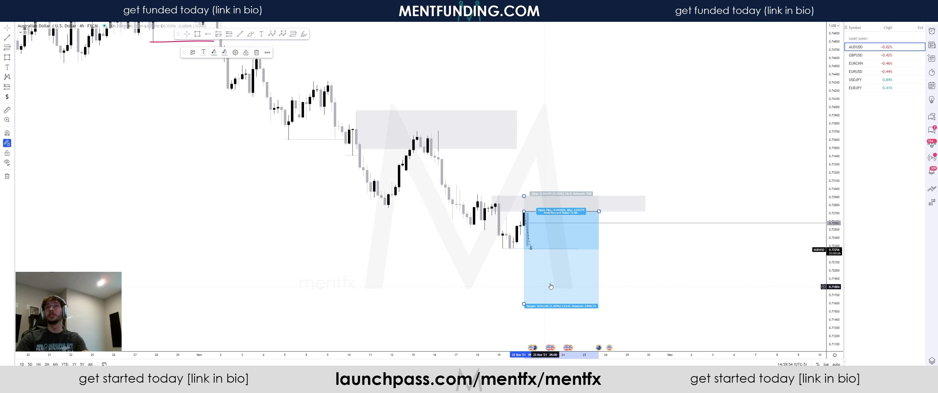
Sketch the possible bounce, further drop and reversal scenarios around the short position and the mid-November decline with pink brush strokes
{"action": "left_click_drag", "start_coordinate": [655, 295], "coordinate": [624, 268]}
{"action": "left_click", "coordinate": [250, 34]}
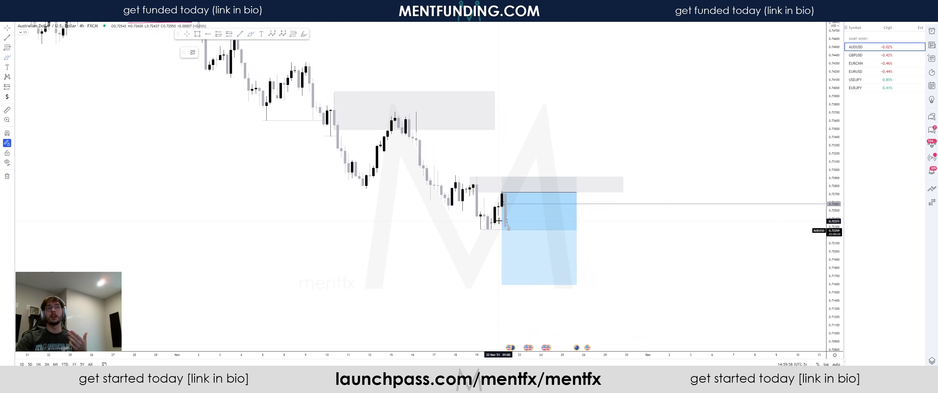
{"action": "mouse_move", "coordinate": [503, 223]}
{"action": "left_mouse_down"}
{"action": "mouse_move", "coordinate": [534, 194]}
{"action": "mouse_move", "coordinate": [566, 291]}
{"action": "left_mouse_up"}
{"action": "mouse_move", "coordinate": [523, 203]}
{"action": "left_mouse_down"}
{"action": "mouse_move", "coordinate": [537, 146]}
{"action": "mouse_move", "coordinate": [466, 153]}
{"action": "left_mouse_up"}
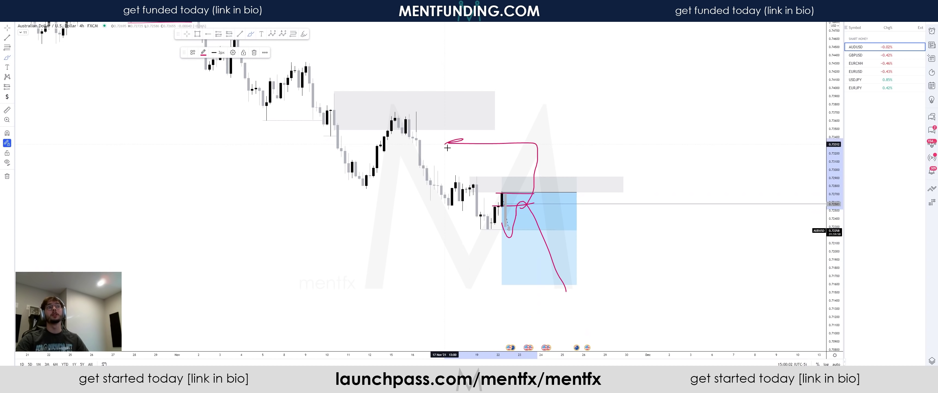
{"action": "left_click_drag", "start_coordinate": [403, 148], "coordinate": [455, 149]}
{"action": "left_click_drag", "start_coordinate": [406, 161], "coordinate": [453, 166]}
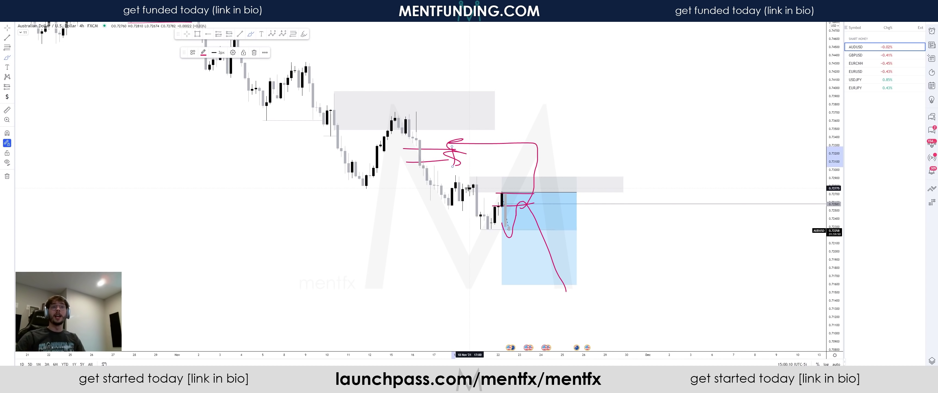
Undo all the pink scenario strokes around the AUDUSD short position
{"action": "key", "text": "ctrl+z"}
{"action": "key", "text": "ctrl+z"}
{"action": "key", "text": "ctrl+z"}
{"action": "key", "text": "ctrl+z"}
{"action": "key", "text": "ctrl+z"}
{"action": "key", "text": "ctrl+z"}
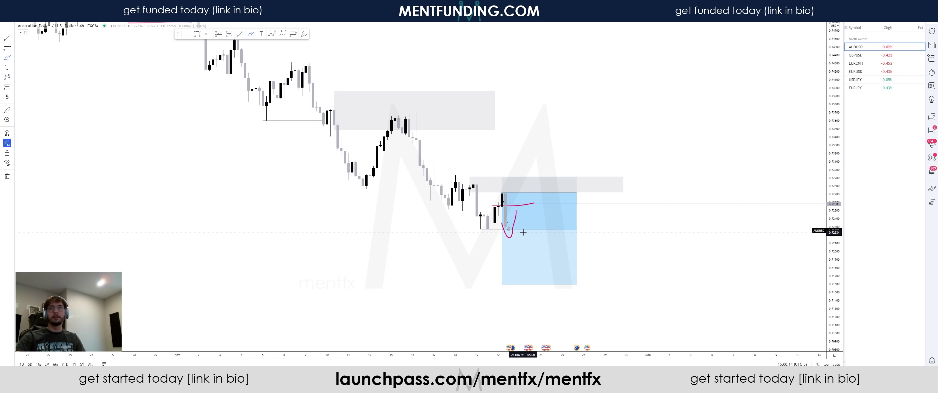
{"action": "key", "text": "ctrl+z"}
{"action": "key", "text": "ctrl+z"}
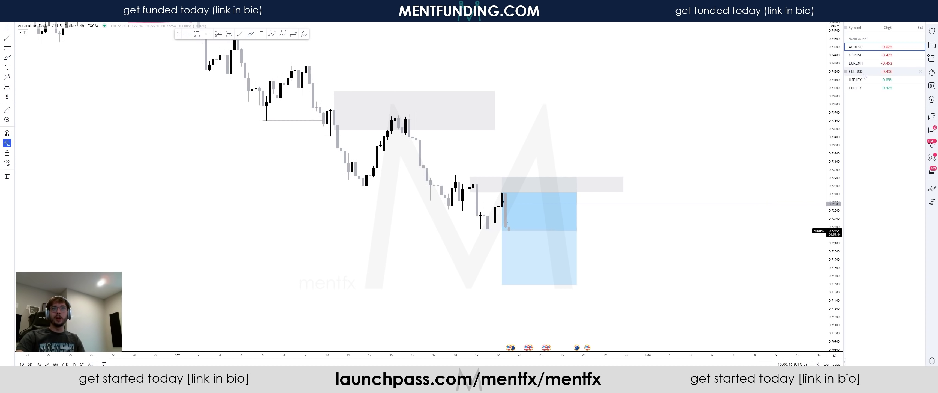
{"action": "left_click", "coordinate": [54, 26]}
{"action": "type", "text": "GBP["}
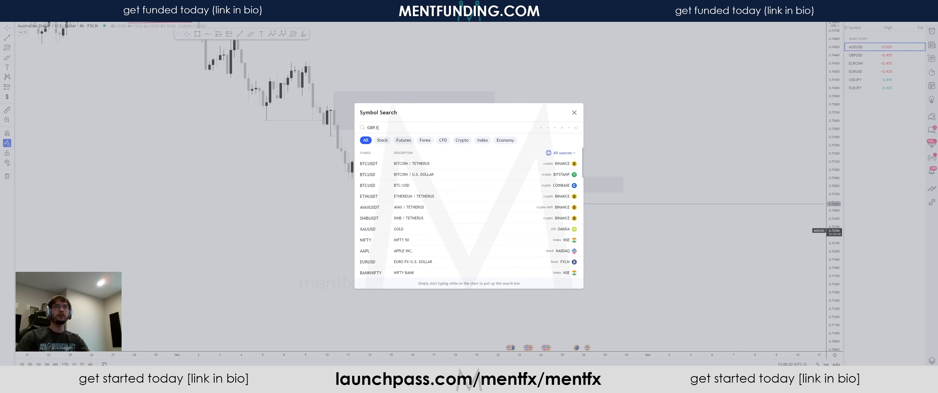
{"action": "key", "text": "Escape"}
Switch the chart to EURUSD and bring its October and November price action into view
{"action": "key", "text": "Down"}
{"action": "key", "text": "Down"}
{"action": "key", "text": "Down"}
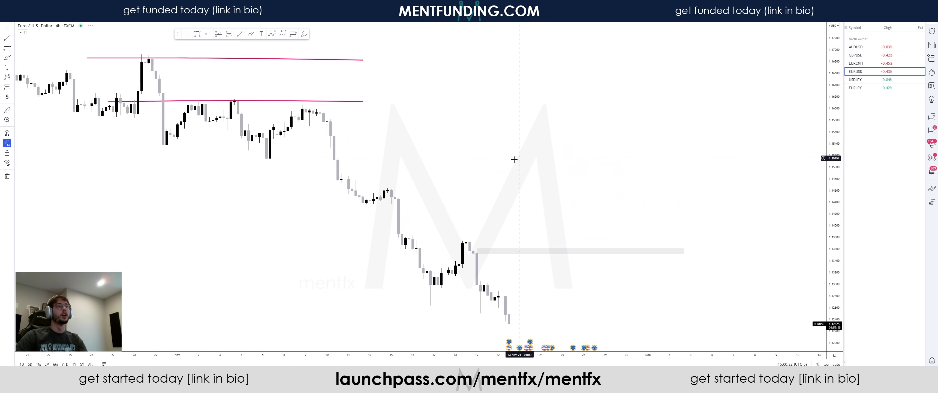
{"action": "scroll", "coordinate": [608, 156], "scroll_direction": "down", "scroll_amount": 5}
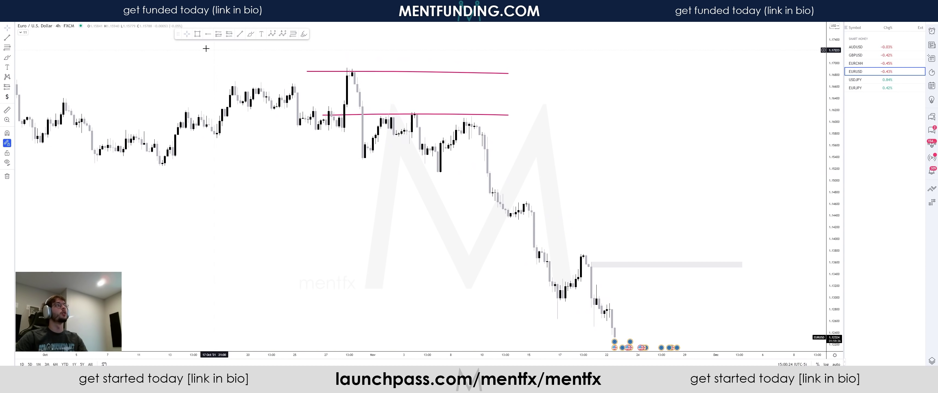
Mark the early-November EURUSD high with a grey supply rectangle and the swing low below it with a horizontal line
{"action": "left_click", "coordinate": [197, 34]}
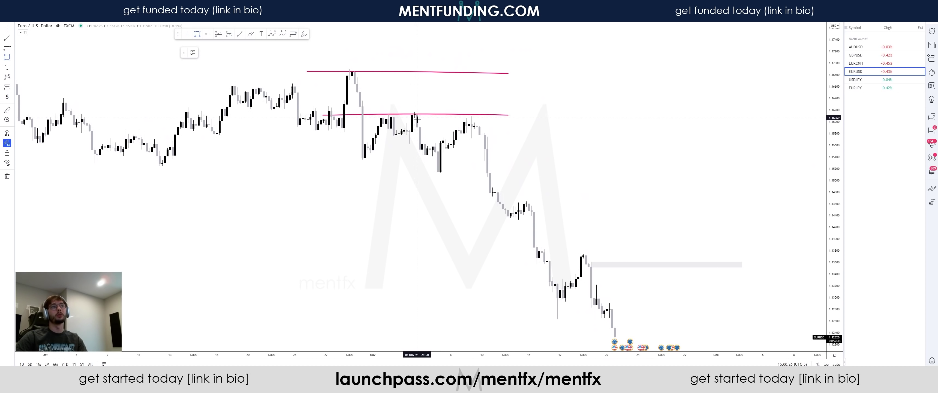
{"action": "left_click_drag", "start_coordinate": [412, 118], "coordinate": [547, 111]}
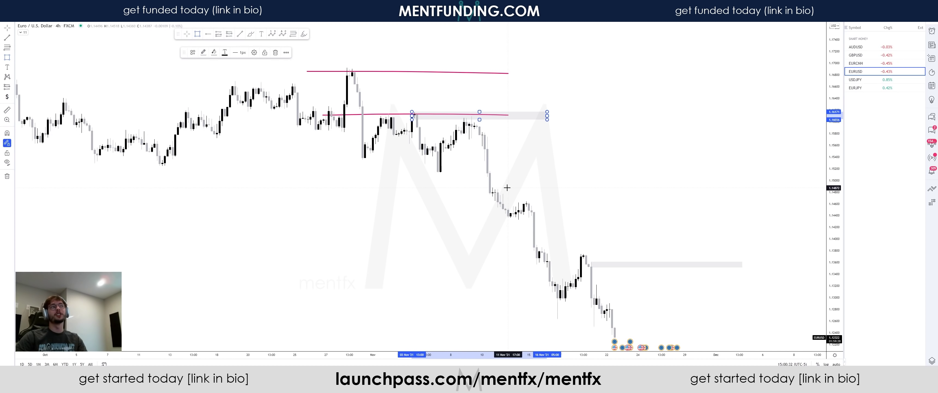
{"action": "left_click", "coordinate": [455, 174]}
{"action": "left_click_drag", "start_coordinate": [432, 173], "coordinate": [487, 172]}
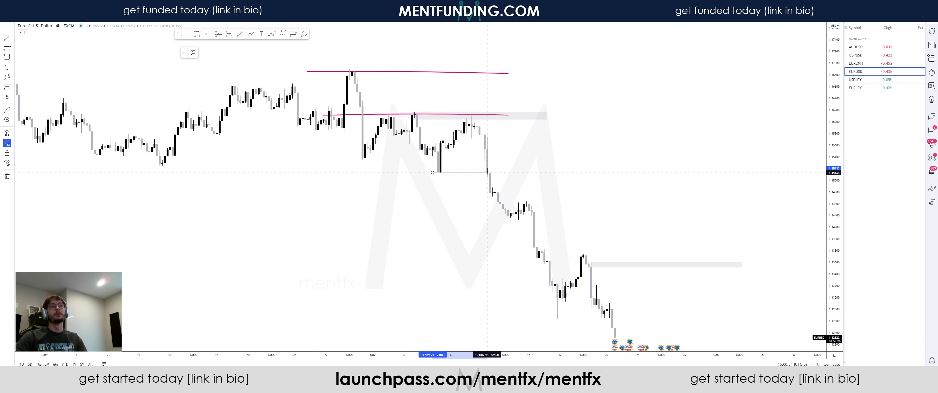
Brush pink strokes over EURUSD showing the break of the low, a possible reversal upward and the actual stepwise decline
{"action": "left_click", "coordinate": [250, 34]}
{"action": "left_click_drag", "start_coordinate": [484, 160], "coordinate": [513, 144]}
{"action": "mouse_move", "coordinate": [469, 127]}
{"action": "left_mouse_down"}
{"action": "mouse_move", "coordinate": [518, 133]}
{"action": "mouse_move", "coordinate": [544, 44]}
{"action": "left_mouse_up"}
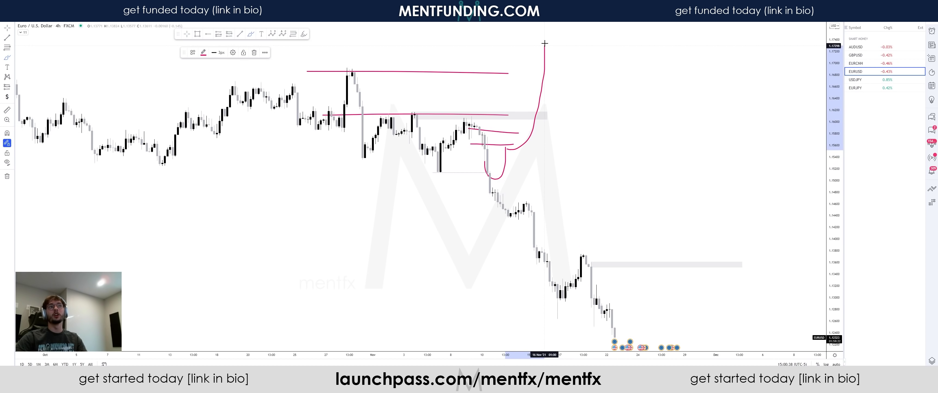
{"action": "mouse_move", "coordinate": [488, 178]}
{"action": "left_mouse_down"}
{"action": "mouse_move", "coordinate": [525, 195]}
{"action": "mouse_move", "coordinate": [560, 314]}
{"action": "mouse_move", "coordinate": [627, 348]}
{"action": "left_mouse_up"}
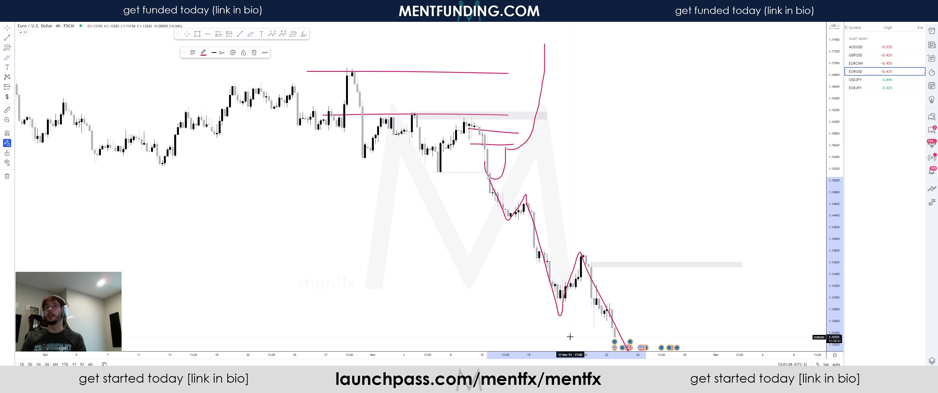
Select all the drawings on the EURUSD chart and delete them
{"action": "scroll", "coordinate": [672, 256], "scroll_direction": "down", "scroll_amount": 2}
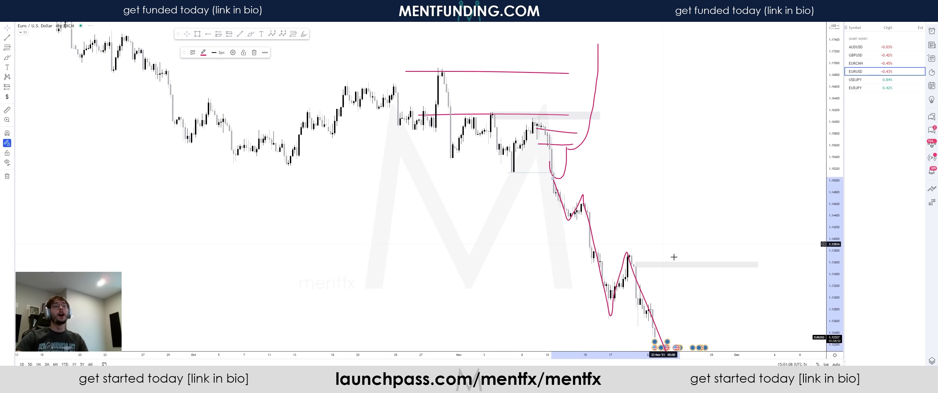
{"action": "left_click_drag", "start_coordinate": [837, 245], "coordinate": [787, 284]}
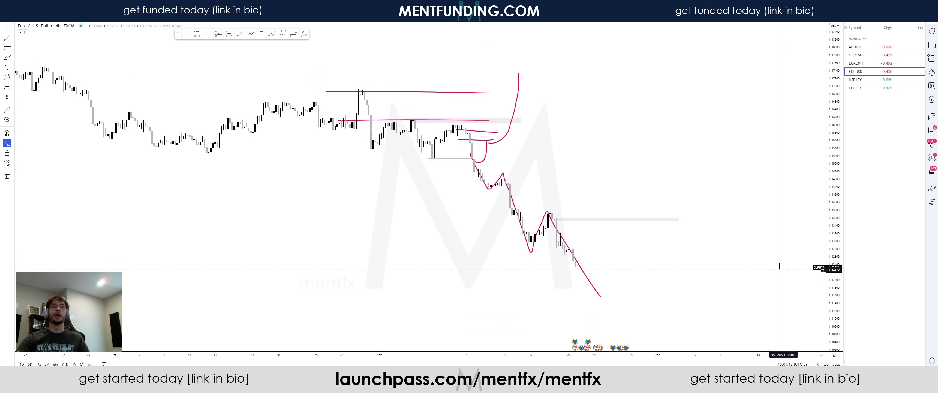
{"action": "left_click_drag", "start_coordinate": [704, 306], "coordinate": [280, 66]}
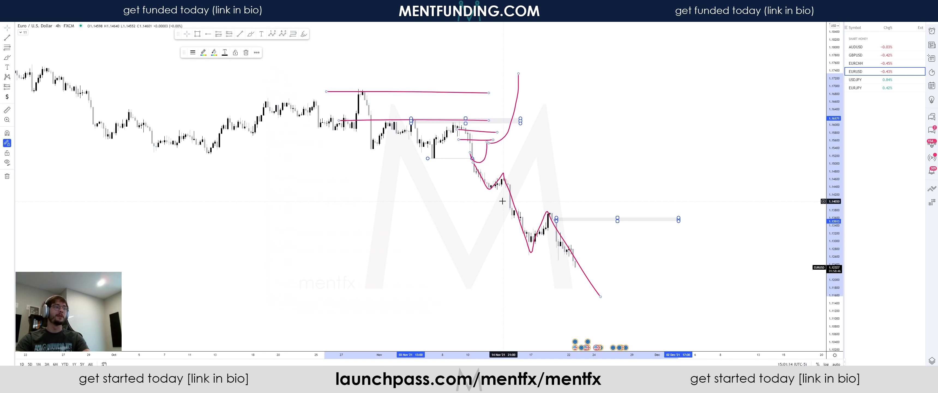
{"action": "key", "text": "Delete"}
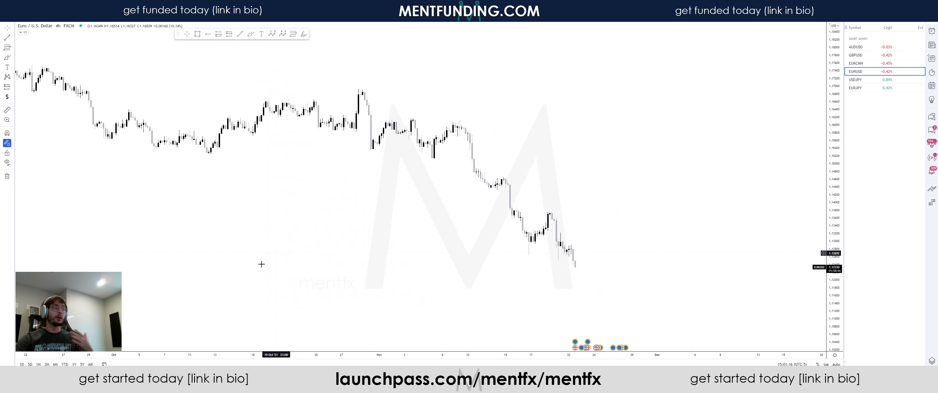
Switch to YouTube, play "Webinar 2 - mentfx Private Mentorship" and advance from the six-month EURCNH chart to the monthly chart discussion
{"action": "left_click", "coordinate": [261, 358]}
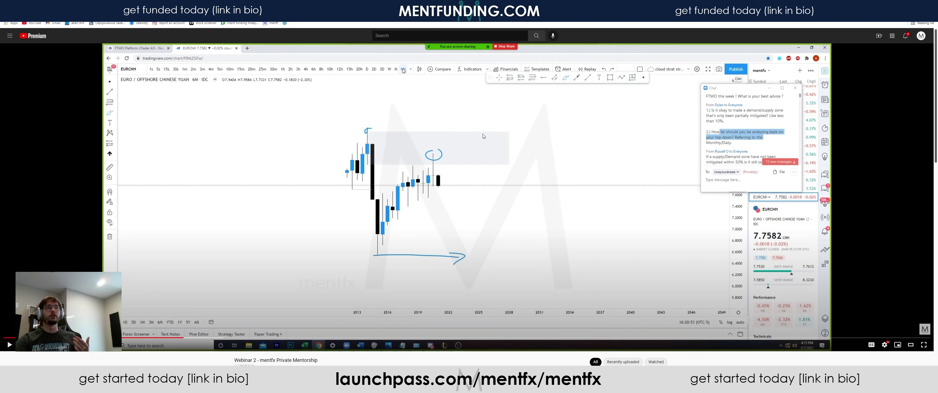
{"action": "left_click", "coordinate": [427, 160]}
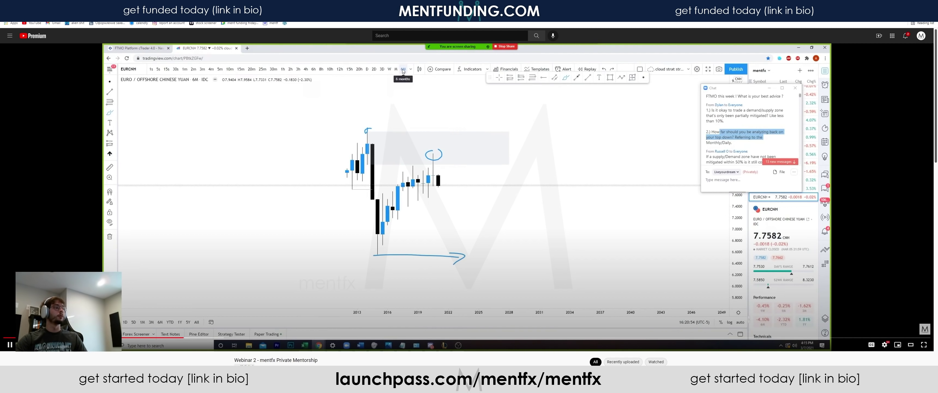
{"action": "key", "text": "Right"}
{"action": "key", "text": "Right"}
{"action": "key", "text": "Right"}
{"action": "key", "text": "Right"}
{"action": "key", "text": "Right"}
{"action": "key", "text": "Right"}
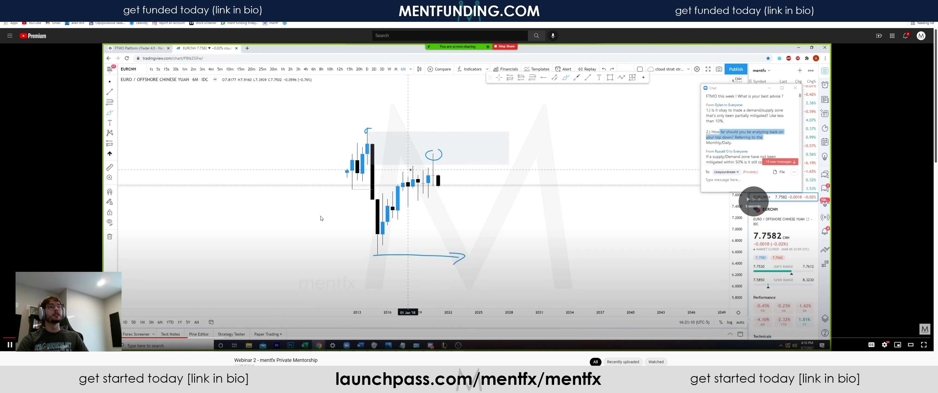
{"action": "key", "text": "Left"}
{"action": "key", "text": "space"}
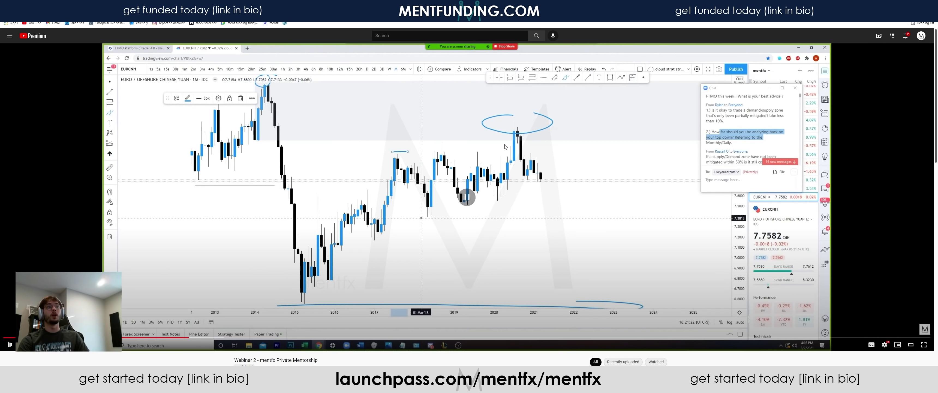
Advance through the webinar's monthly EURCNH analysis to review the marked swing points, price range and projected move
{"action": "key", "text": "Right"}
{"action": "key", "text": "Right"}
{"action": "key", "text": "Right"}
{"action": "key", "text": "Right"}
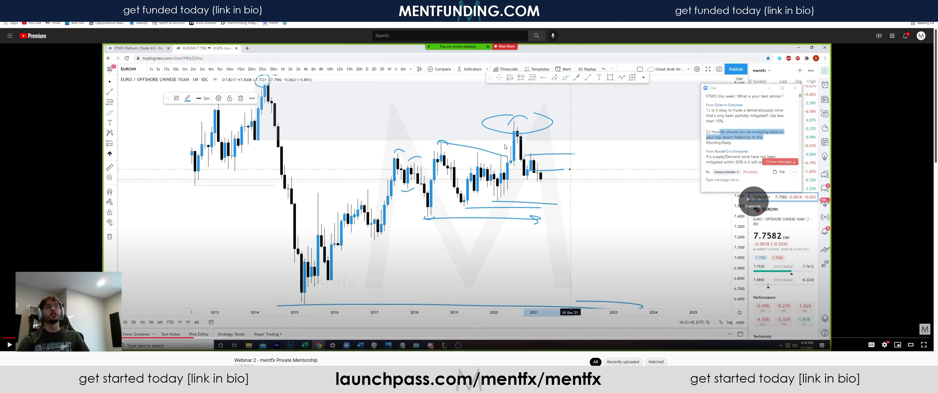
{"action": "key", "text": "Right"}
{"action": "key", "text": "Right"}
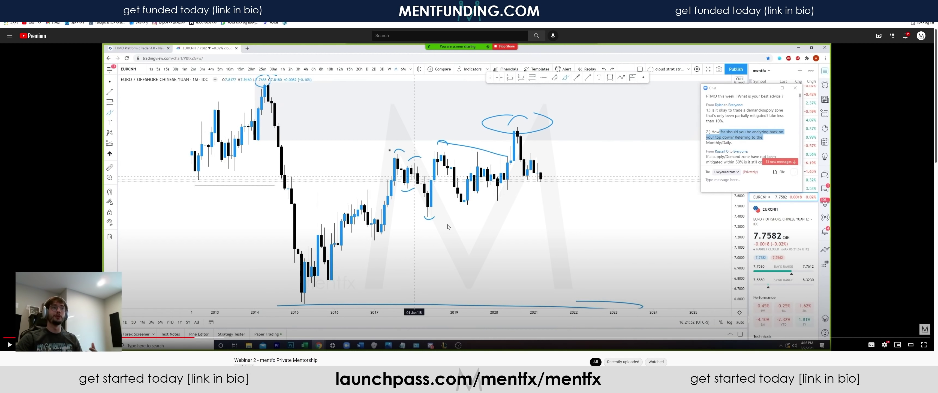
{"action": "key", "text": "Right"}
{"action": "key", "text": "Right"}
{"action": "key", "text": "Right"}
{"action": "key", "text": "Right"}
{"action": "key", "text": "Right"}
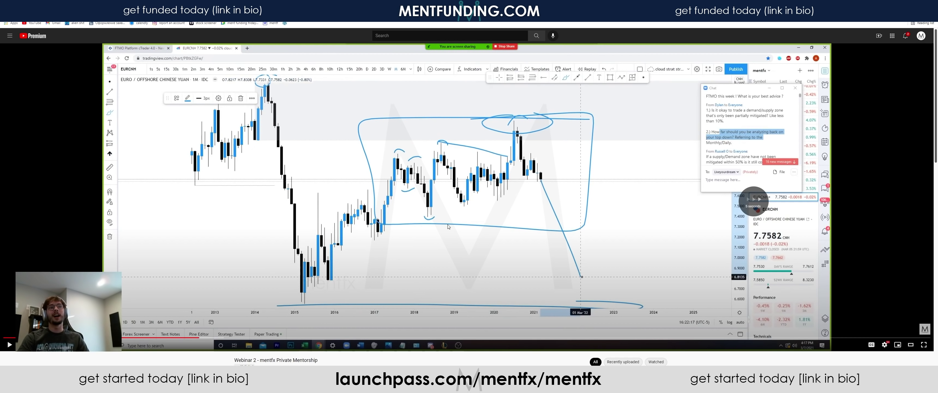
Look further ahead in the webinar, then return to the downward EURCNH projection drawn on the monthly chart
{"action": "key", "text": "Right"}
{"action": "key", "text": "Right"}
{"action": "key", "text": "Right"}
{"action": "key", "text": "Right"}
{"action": "key", "text": "Right"}
{"action": "key", "text": "Right"}
{"action": "key", "text": "Right"}
{"action": "key", "text": "Right"}
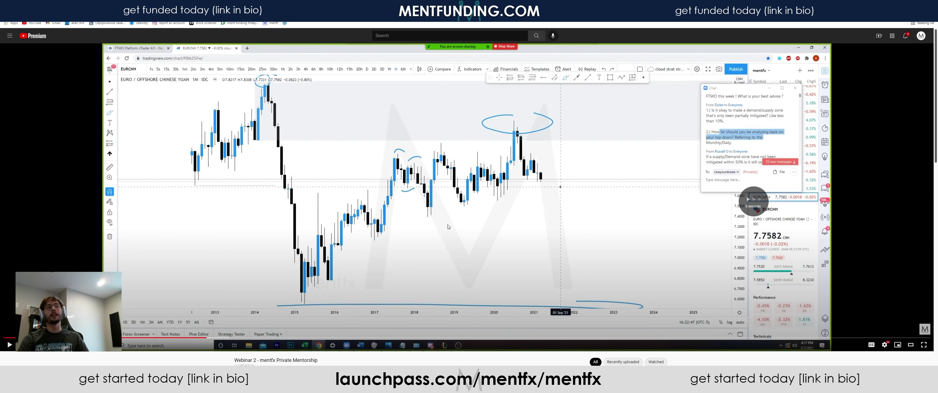
{"action": "key", "text": "Left"}
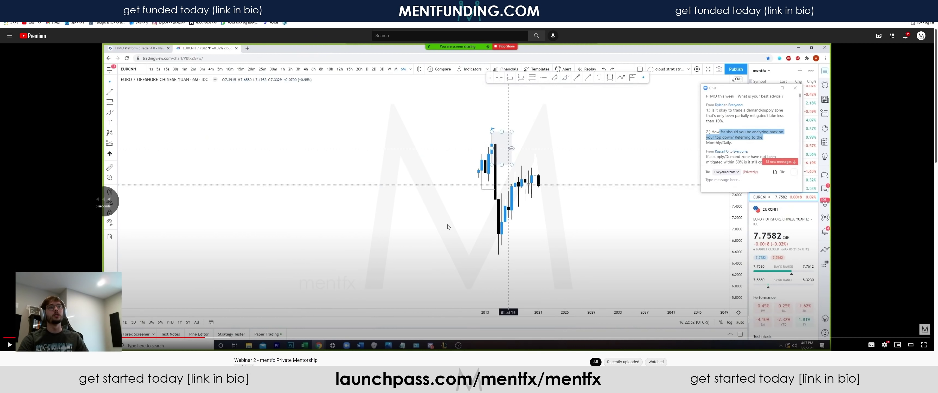
{"action": "key", "text": "Left"}
{"action": "key", "text": "Left"}
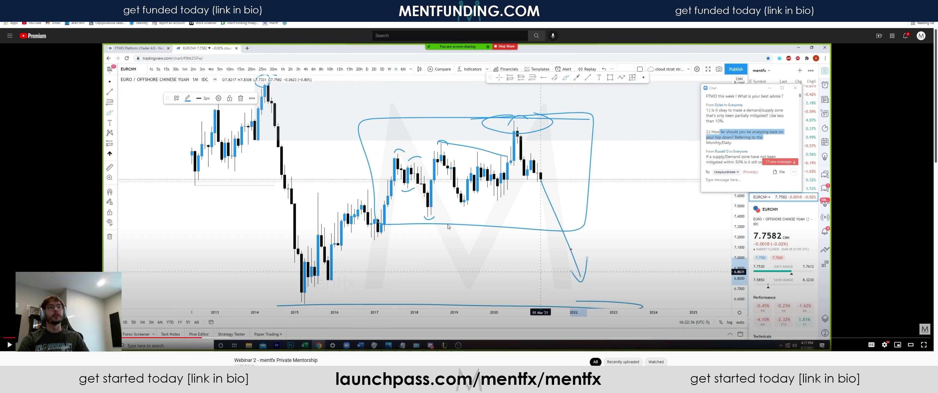
{"action": "key", "text": "Left"}
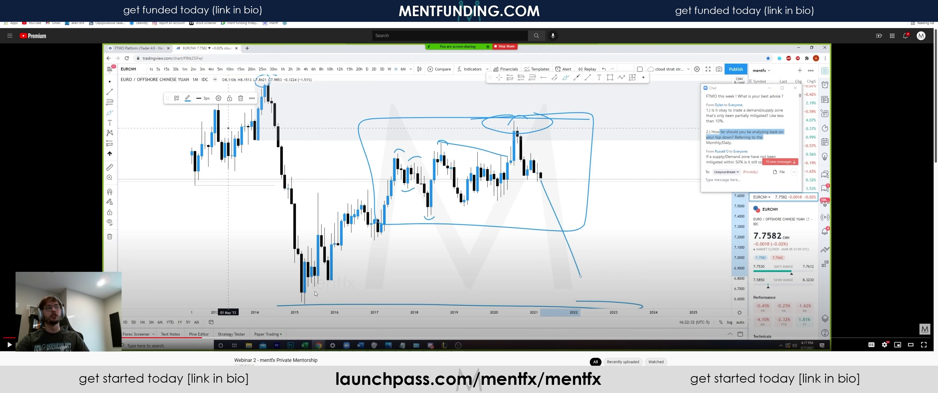
Jump between the six-month supply zone explanation and the monthly projection in the webinar to compare both EURCNH views
{"action": "left_click", "coordinate": [195, 338]}
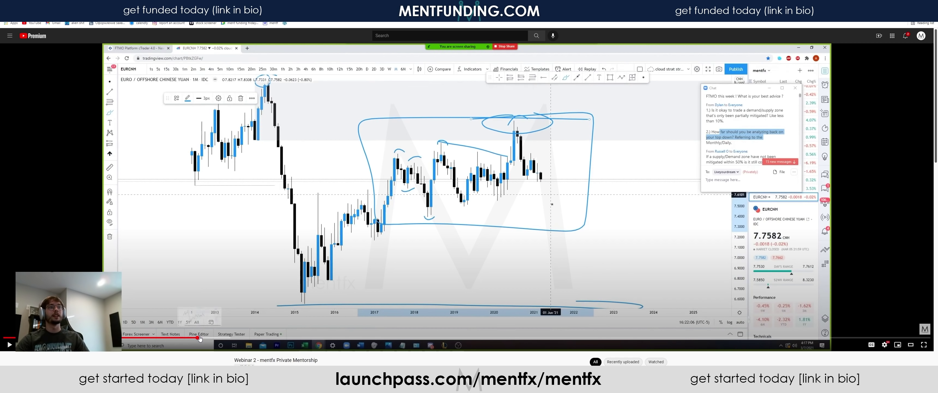
{"action": "left_click", "coordinate": [186, 338]}
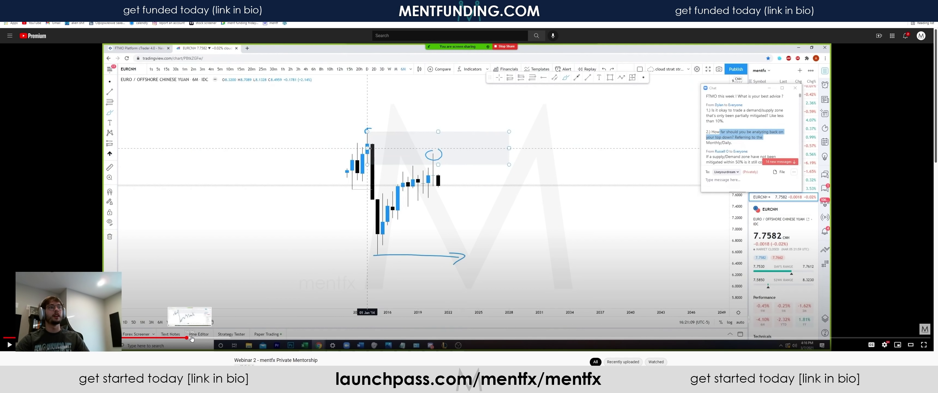
{"action": "key", "text": "space"}
{"action": "left_click", "coordinate": [193, 337]}
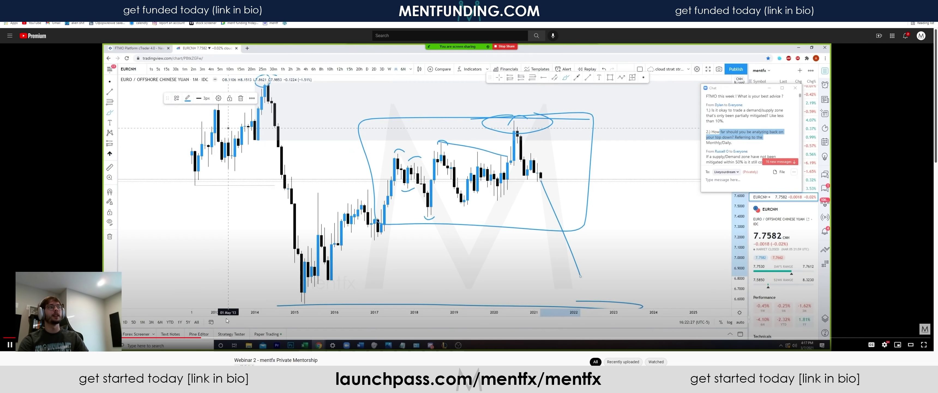
Scan the rest of the EURCNH segment up to the EURUSD topic, then step back to the six-month EURCNH chart
{"action": "key", "text": "Right"}
{"action": "key", "text": "Right"}
{"action": "key", "text": "Right"}
{"action": "key", "text": "Right"}
{"action": "key", "text": "Right"}
{"action": "key", "text": "Right"}
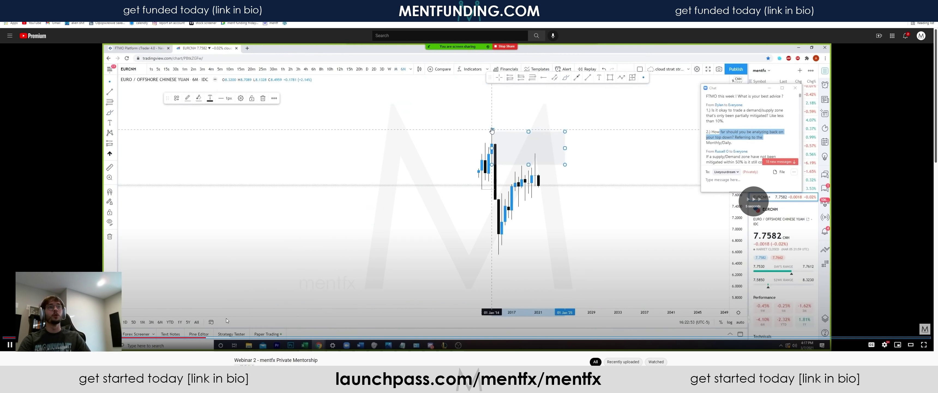
{"action": "key", "text": "Right"}
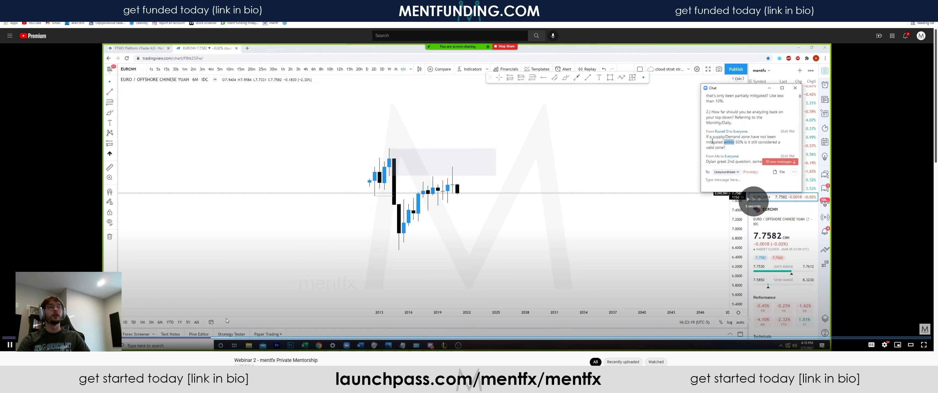
{"action": "key", "text": "Right"}
{"action": "key", "text": "Right"}
{"action": "key", "text": "Right"}
{"action": "key", "text": "Right"}
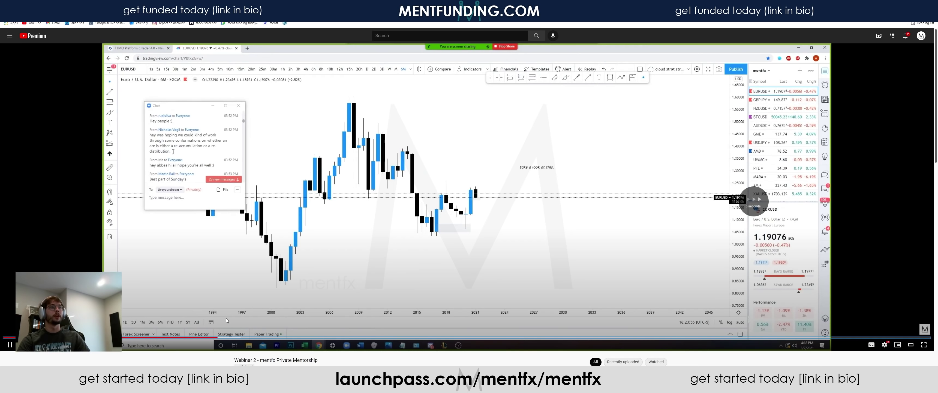
{"action": "key", "text": "Left"}
{"action": "key", "text": "Left"}
{"action": "key", "text": "Left"}
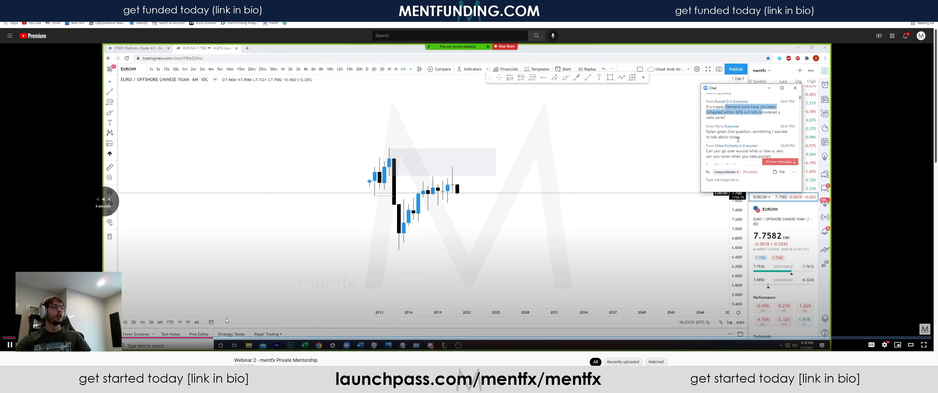
Rewind the webinar to the start of the monthly EURCNH structure analysis, replay its swing markings and pause the video
{"action": "left_click", "coordinate": [201, 337]}
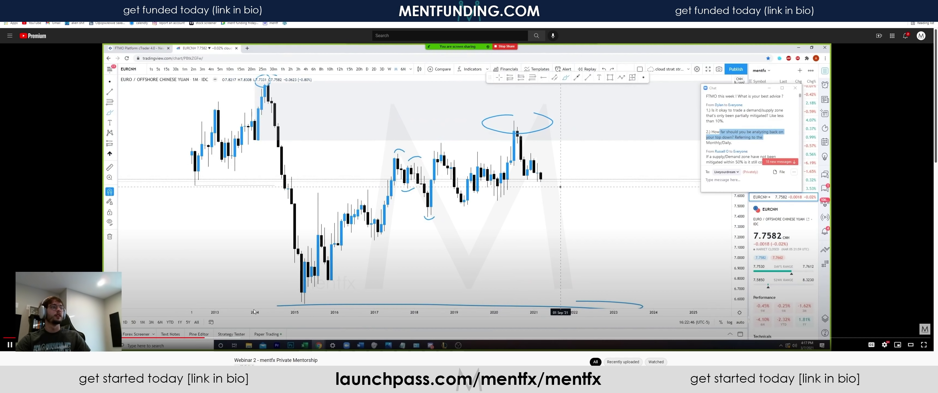
{"action": "left_click", "coordinate": [190, 338]}
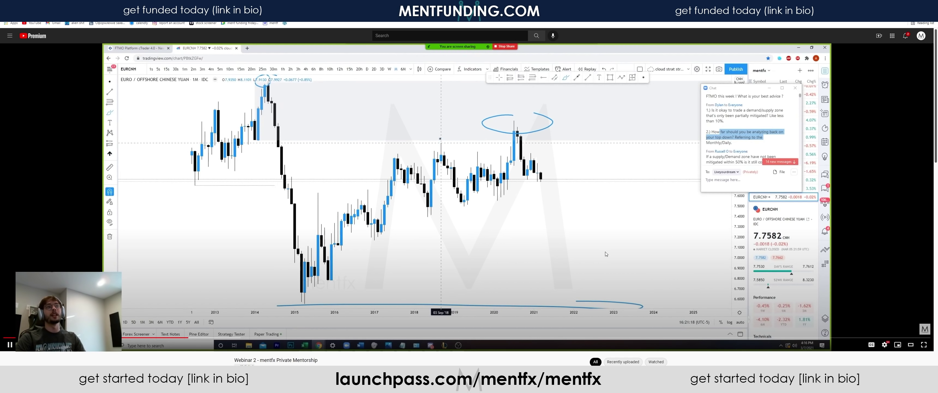
{"action": "key", "text": "Right"}
{"action": "key", "text": "Right"}
{"action": "key", "text": "Right"}
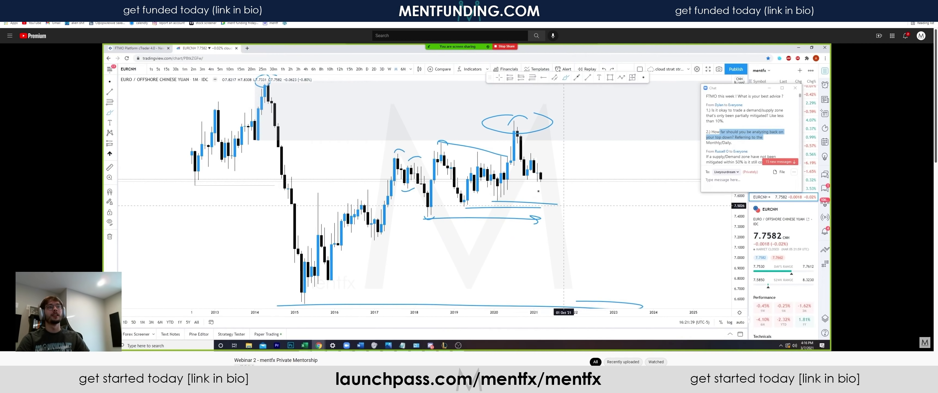
{"action": "key", "text": "space"}
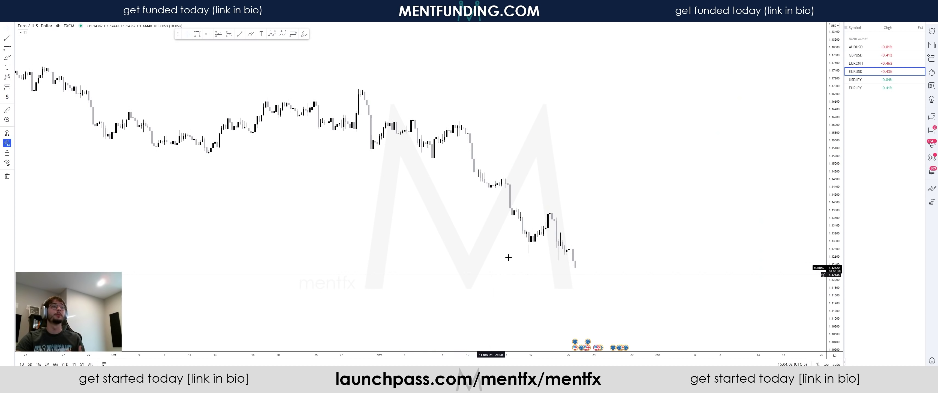
Return to TradingView, open EURCNH on the 6M timeframe and fit its full price history in view
{"action": "left_click", "coordinate": [855, 63]}
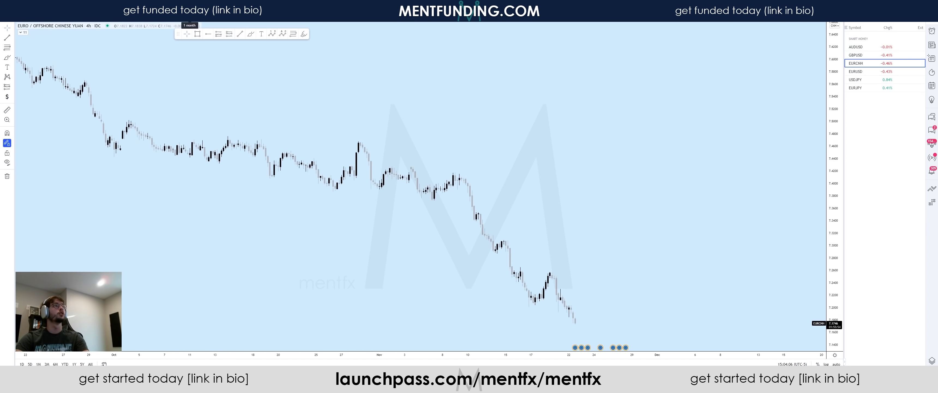
{"action": "type", "text": "6M"}
{"action": "key", "text": "Return"}
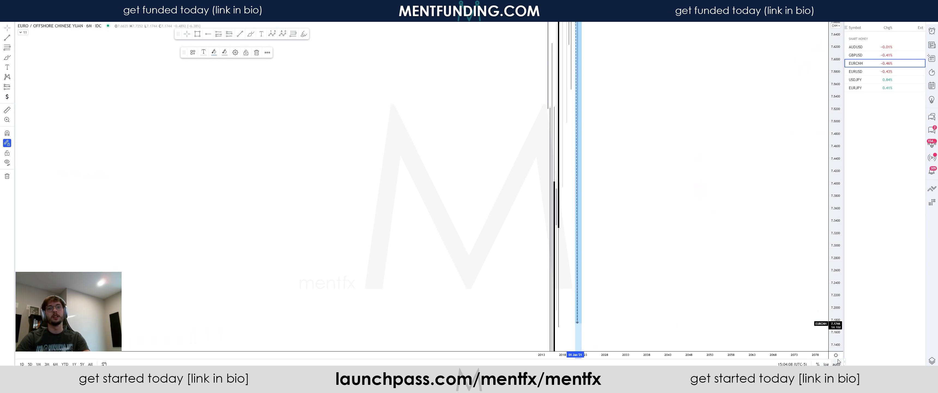
{"action": "left_click", "coordinate": [697, 251]}
{"action": "scroll", "coordinate": [669, 256], "scroll_direction": "up", "scroll_amount": 2}
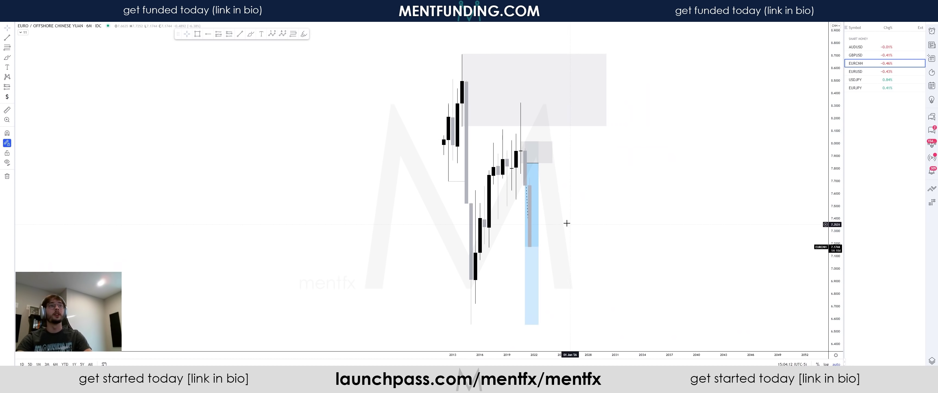
Delete the short position and the smaller grey supply zone beside the latest EURCNH candles, keeping the large supply zone
{"action": "left_click", "coordinate": [537, 172]}
{"action": "key", "text": "Delete"}
{"action": "left_click_drag", "start_coordinate": [640, 194], "coordinate": [611, 194]}
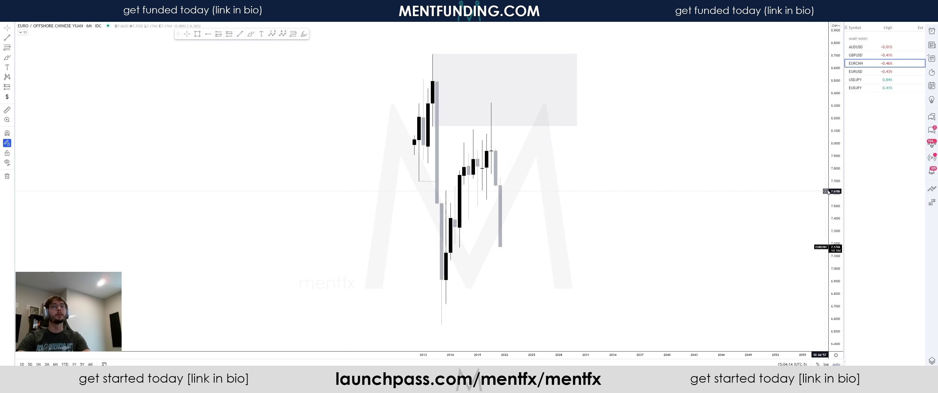
{"action": "left_click_drag", "start_coordinate": [834, 204], "coordinate": [831, 251]}
{"action": "left_click_drag", "start_coordinate": [437, 218], "coordinate": [561, 218]}
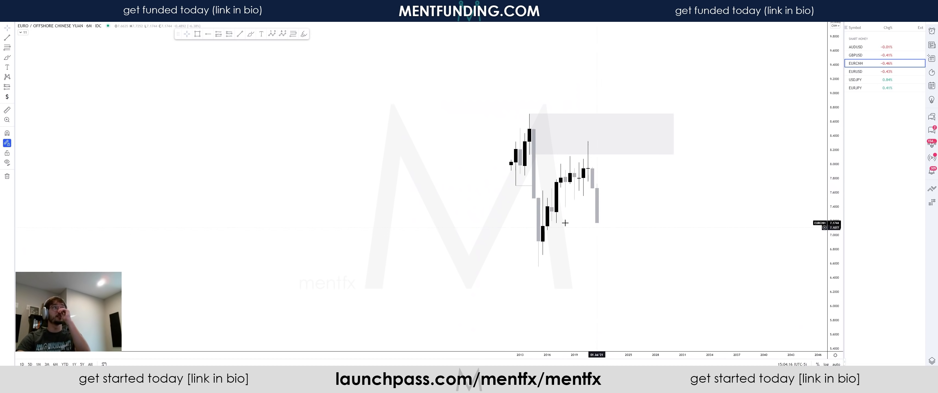
{"action": "scroll", "coordinate": [699, 217], "scroll_direction": "up", "scroll_amount": 2}
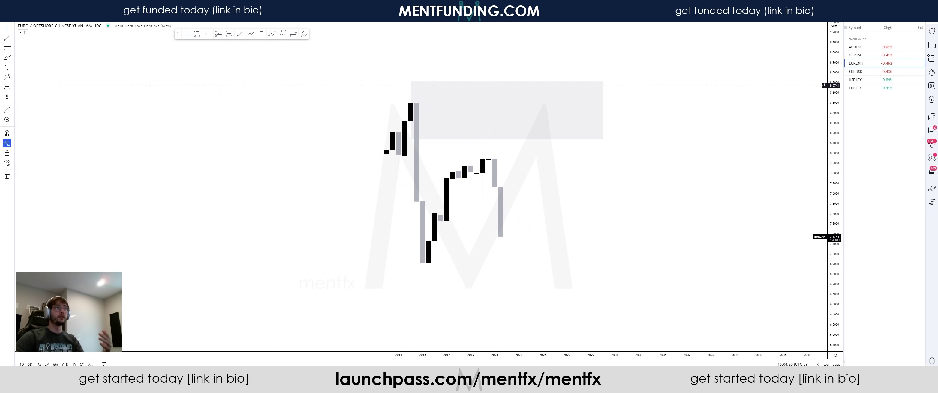
Draw rectangles over the drop from the 2014 high to the 2015 low, the large supply zone and the recent consolidation
{"action": "left_click", "coordinate": [198, 33]}
{"action": "left_click_drag", "start_coordinate": [405, 79], "coordinate": [417, 139]}
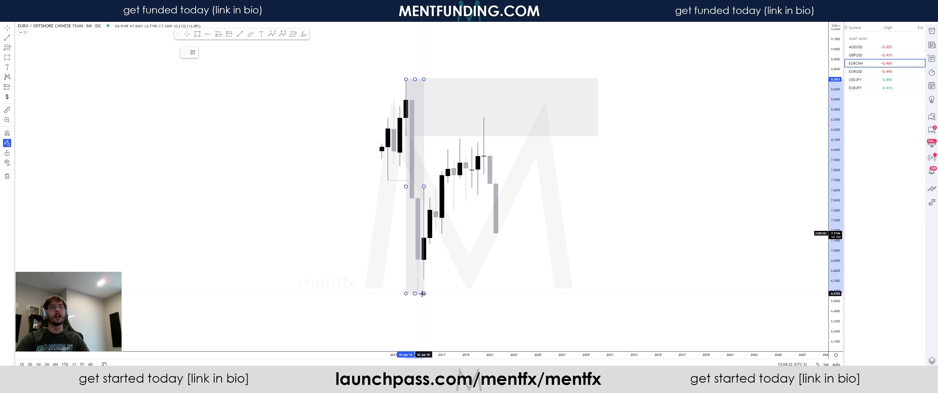
{"action": "left_click_drag", "start_coordinate": [418, 79], "coordinate": [646, 71]}
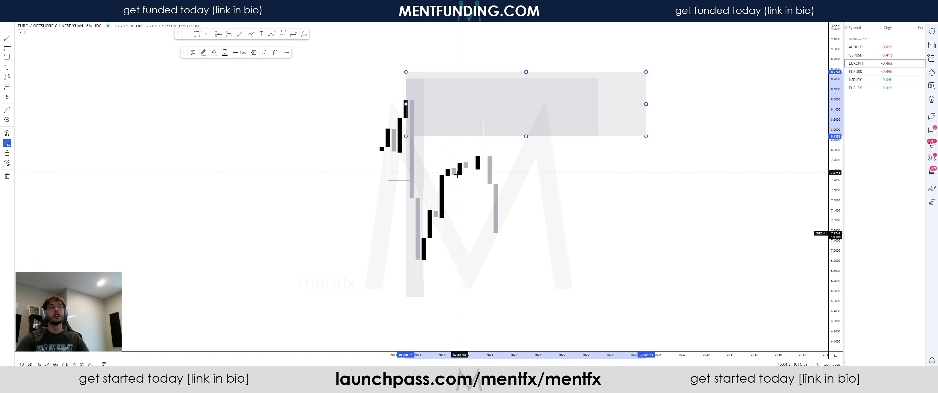
{"action": "mouse_move", "coordinate": [442, 193]}
{"action": "left_mouse_down"}
{"action": "mouse_move", "coordinate": [517, 147]}
{"action": "mouse_move", "coordinate": [525, 113]}
{"action": "left_mouse_up"}
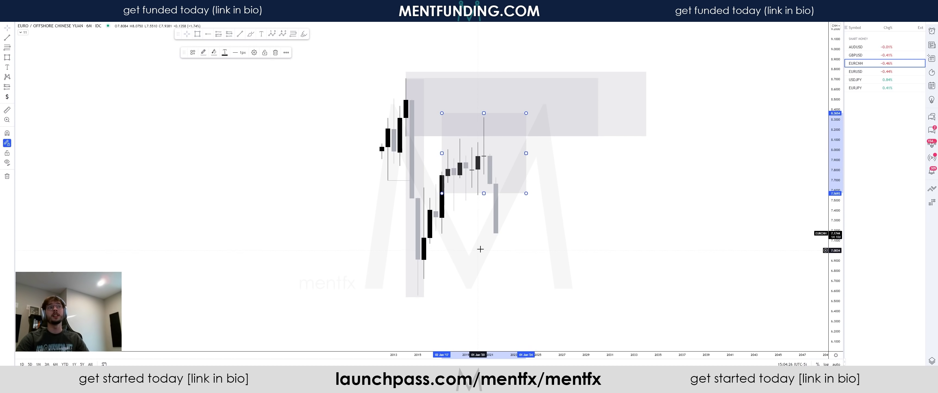
Brush a pink arrow along the 2015 EURCNH low as the target level and write a dollar sign beneath it
{"action": "left_click", "coordinate": [251, 36]}
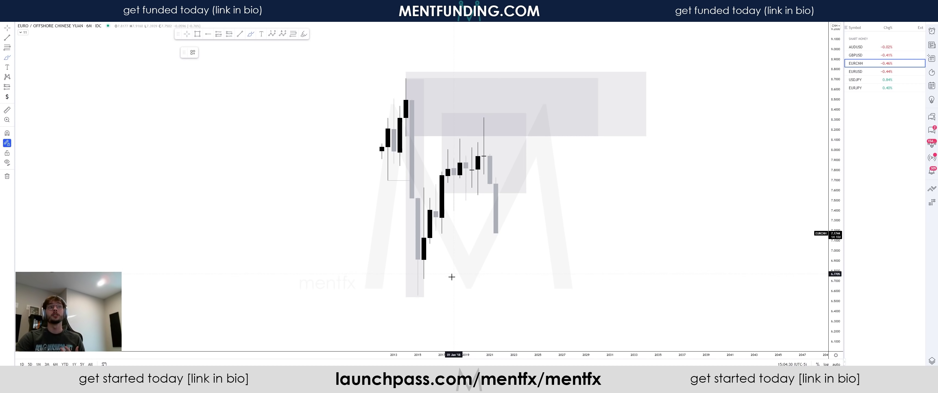
{"action": "left_click_drag", "start_coordinate": [413, 294], "coordinate": [424, 293]}
{"action": "left_click_drag", "start_coordinate": [560, 283], "coordinate": [549, 295]}
{"action": "left_click_drag", "start_coordinate": [510, 301], "coordinate": [507, 320]}
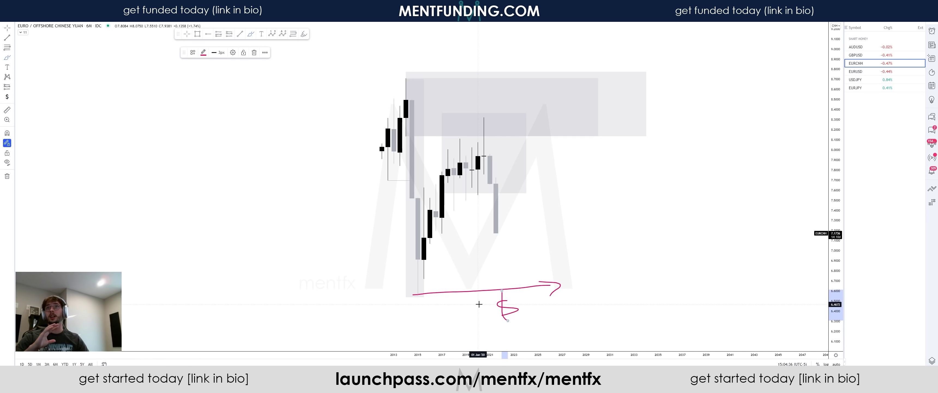
Undo the pink brush strokes and the three added rectangles on the EURCNH chart
{"action": "key", "text": "ctrl+z"}
{"action": "key", "text": "ctrl+z"}
{"action": "key", "text": "ctrl+z"}
{"action": "key", "text": "ctrl+z"}
{"action": "key", "text": "ctrl+z"}
{"action": "key", "text": "ctrl+z"}
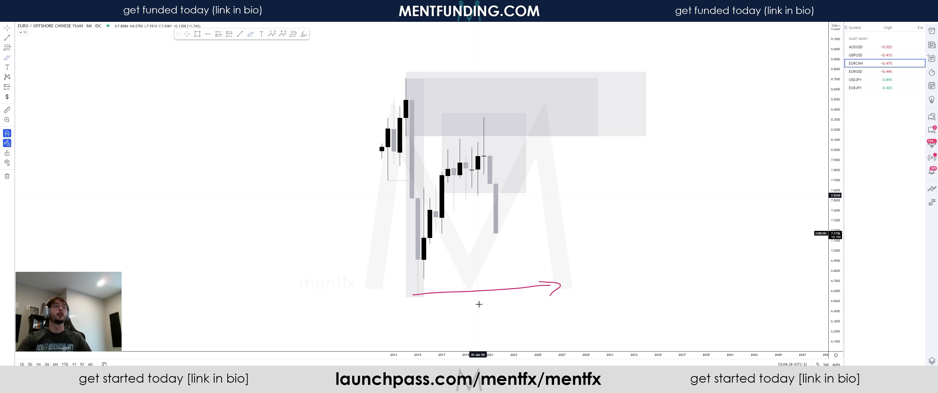
{"action": "key", "text": "ctrl+z"}
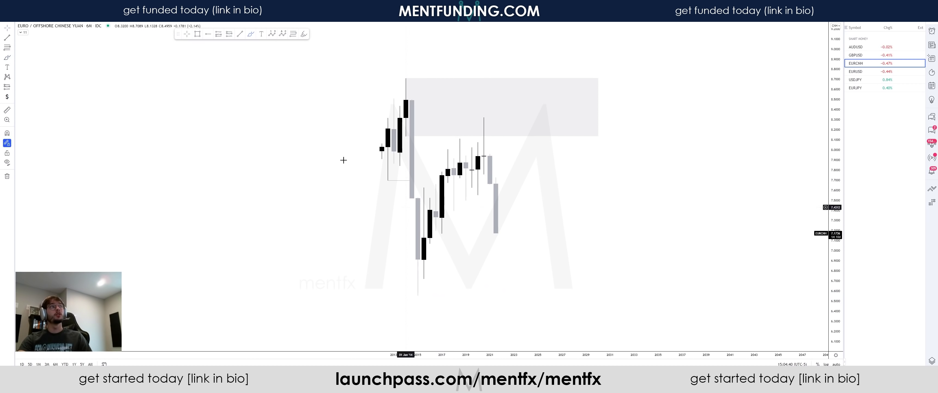
Switch EURCNH to the monthly timeframe and brush arcs around the late 2017 swing highs and the low between them
{"action": "type", "text": "1M"}
{"action": "key", "text": "Return"}
{"action": "scroll", "coordinate": [609, 197], "scroll_direction": "up", "scroll_amount": 10}
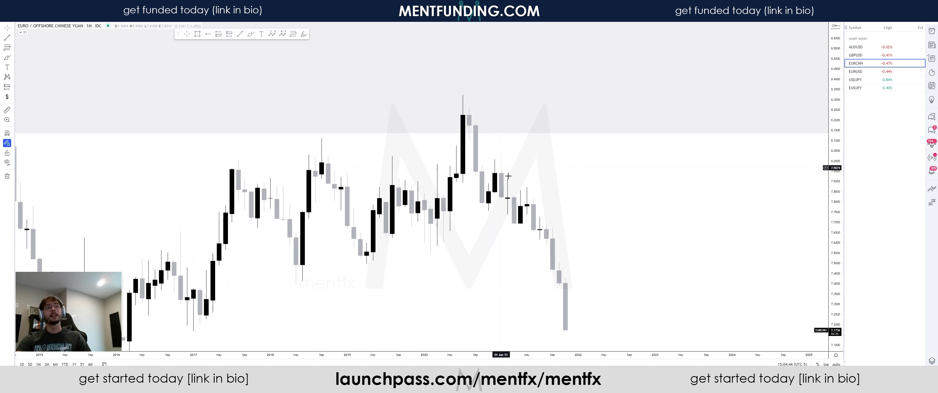
{"action": "left_click", "coordinate": [197, 34]}
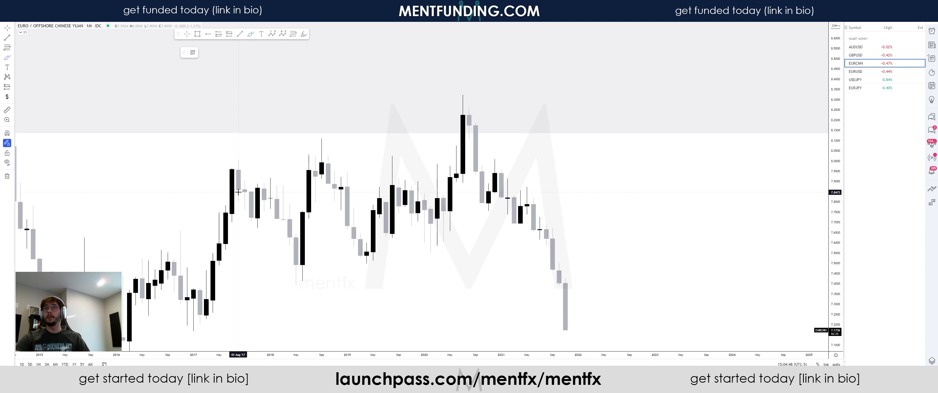
{"action": "left_click_drag", "start_coordinate": [232, 159], "coordinate": [276, 179]}
{"action": "left_click_drag", "start_coordinate": [251, 225], "coordinate": [270, 226]}
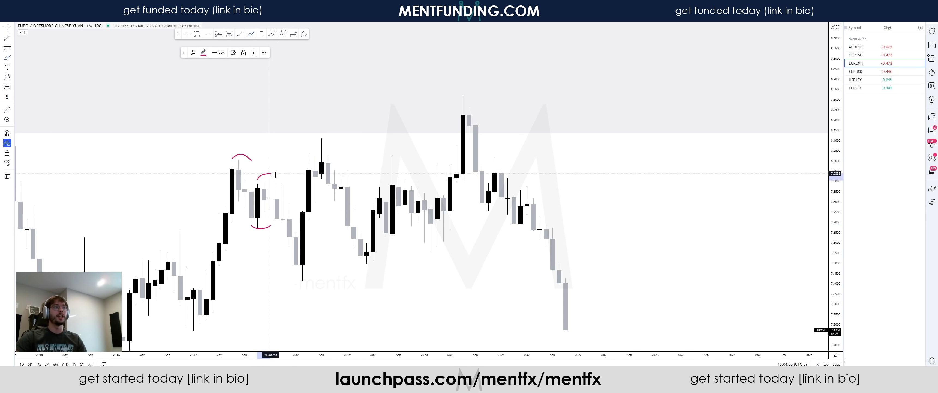
Brush an arc under the 2018 low, a descending line from the 2018 high, and marks around the 2020 spike
{"action": "left_click_drag", "start_coordinate": [289, 282], "coordinate": [316, 281]}
{"action": "mouse_move", "coordinate": [308, 139]}
{"action": "left_mouse_down"}
{"action": "mouse_move", "coordinate": [445, 163]}
{"action": "mouse_move", "coordinate": [399, 126]}
{"action": "left_mouse_up"}
{"action": "mouse_move", "coordinate": [456, 90]}
{"action": "left_mouse_down"}
{"action": "mouse_move", "coordinate": [488, 61]}
{"action": "mouse_move", "coordinate": [468, 111]}
{"action": "mouse_move", "coordinate": [431, 107]}
{"action": "left_mouse_up"}
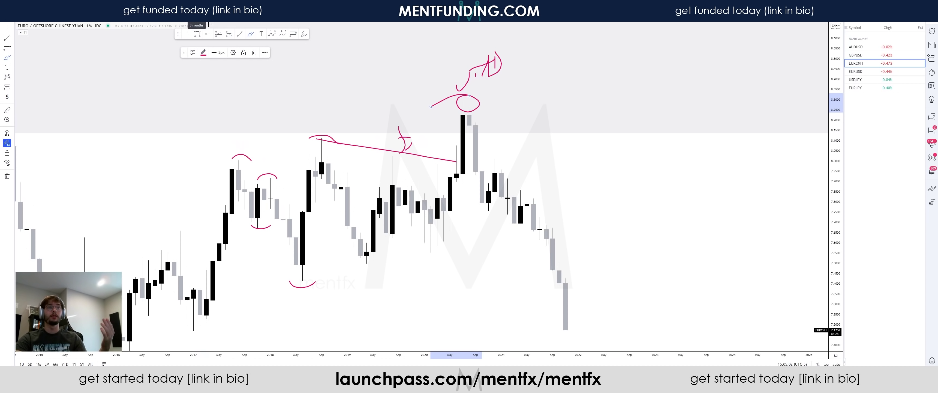
Brush horizontal levels around the early 2021 swing high, compare them with the webinar video's chart, and trace the 2021 decline
{"action": "mouse_move", "coordinate": [457, 185]}
{"action": "left_mouse_down"}
{"action": "mouse_move", "coordinate": [479, 184]}
{"action": "mouse_move", "coordinate": [513, 214]}
{"action": "mouse_move", "coordinate": [578, 193]}
{"action": "left_mouse_up"}
{"action": "key", "text": "ctrl+z"}
{"action": "key", "text": "alt+Tab"}
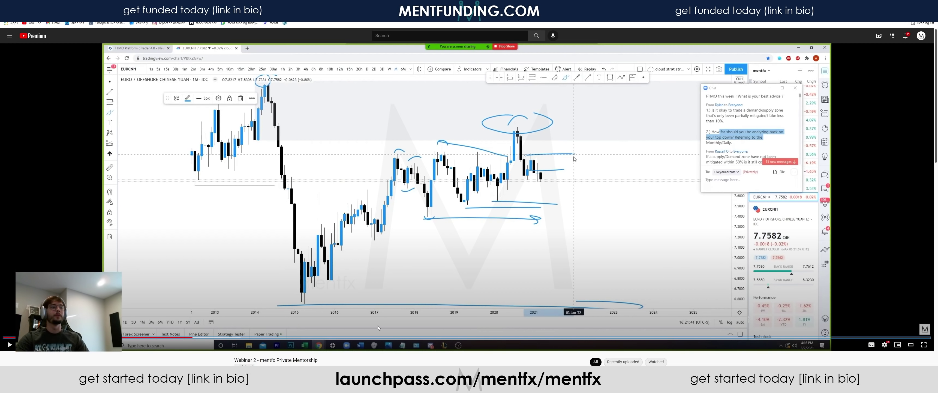
{"action": "key", "text": "alt+Tab"}
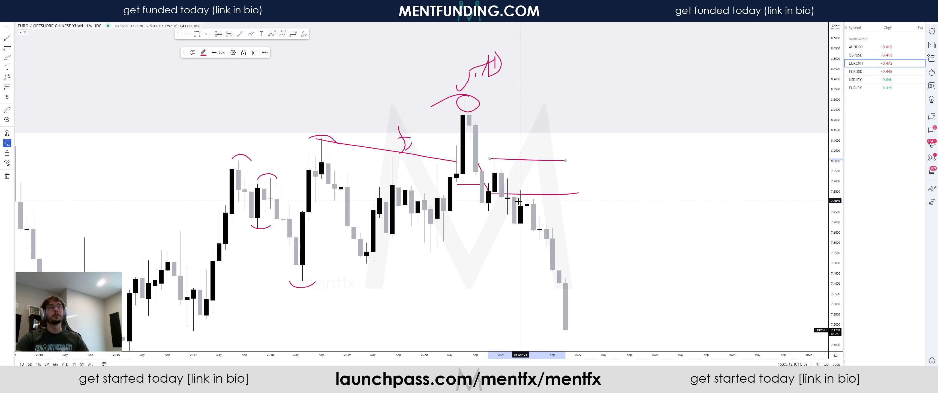
{"action": "mouse_move", "coordinate": [521, 199]}
{"action": "left_mouse_down"}
{"action": "mouse_move", "coordinate": [547, 245]}
{"action": "mouse_move", "coordinate": [559, 324]}
{"action": "left_mouse_up"}
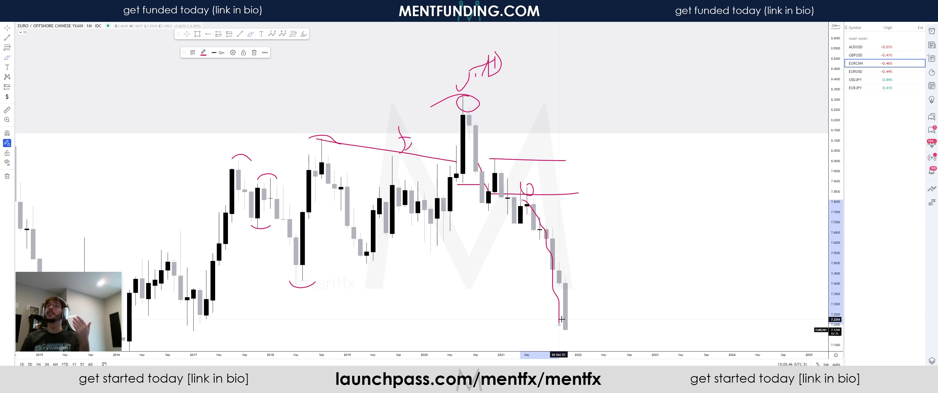
Circle the 2017–2021 structure, switch to the 6-month timeframe, and circle the 2014 high and the two latest bearish candles
{"action": "mouse_move", "coordinate": [233, 97]}
{"action": "left_mouse_down"}
{"action": "mouse_move", "coordinate": [695, 209]}
{"action": "mouse_move", "coordinate": [206, 207]}
{"action": "mouse_move", "coordinate": [335, 110]}
{"action": "left_mouse_up"}
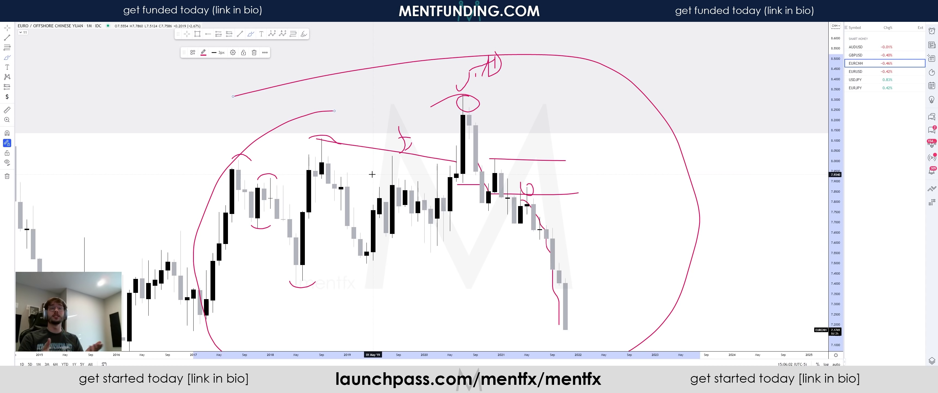
{"action": "type", "text": "6M"}
{"action": "key", "text": "Return"}
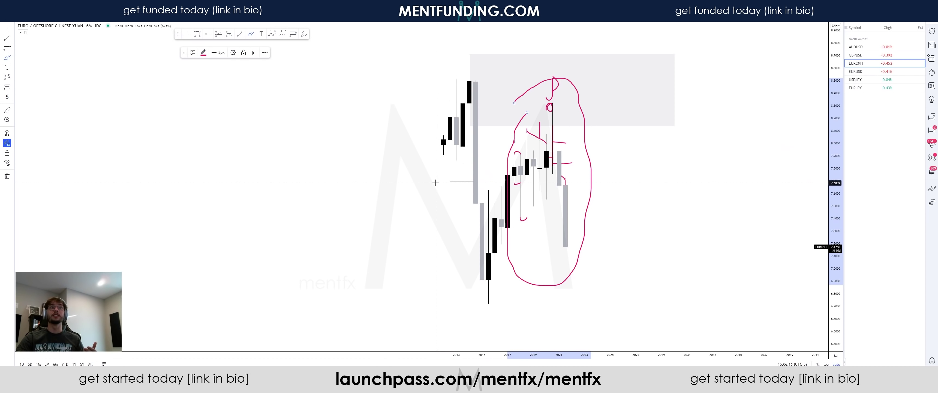
{"action": "mouse_move", "coordinate": [450, 67]}
{"action": "left_mouse_down"}
{"action": "mouse_move", "coordinate": [502, 73]}
{"action": "mouse_move", "coordinate": [443, 62]}
{"action": "left_mouse_up"}
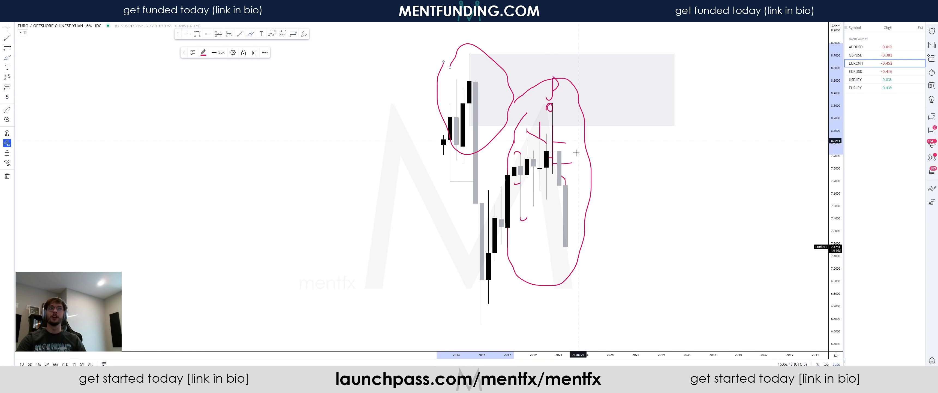
{"action": "left_click_drag", "start_coordinate": [546, 152], "coordinate": [546, 155]}
{"action": "mouse_move", "coordinate": [559, 195]}
{"action": "left_mouse_down"}
{"action": "mouse_move", "coordinate": [550, 240]}
{"action": "mouse_move", "coordinate": [552, 192]}
{"action": "left_mouse_up"}
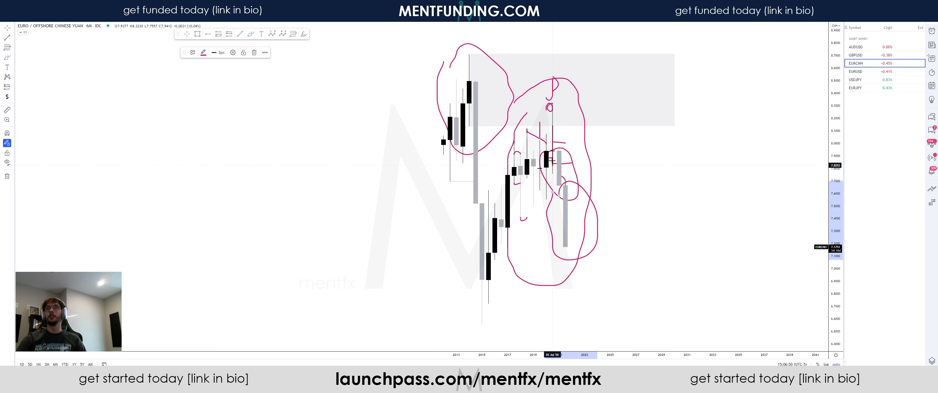
Brush a projected wavy decline and a target line with a dollar sign at the 2015 low, and switch to the webinar video
{"action": "mouse_move", "coordinate": [572, 250]}
{"action": "left_mouse_down"}
{"action": "mouse_move", "coordinate": [577, 218]}
{"action": "mouse_move", "coordinate": [641, 223]}
{"action": "mouse_move", "coordinate": [745, 338]}
{"action": "left_mouse_up"}
{"action": "left_click_drag", "start_coordinate": [470, 328], "coordinate": [655, 317]}
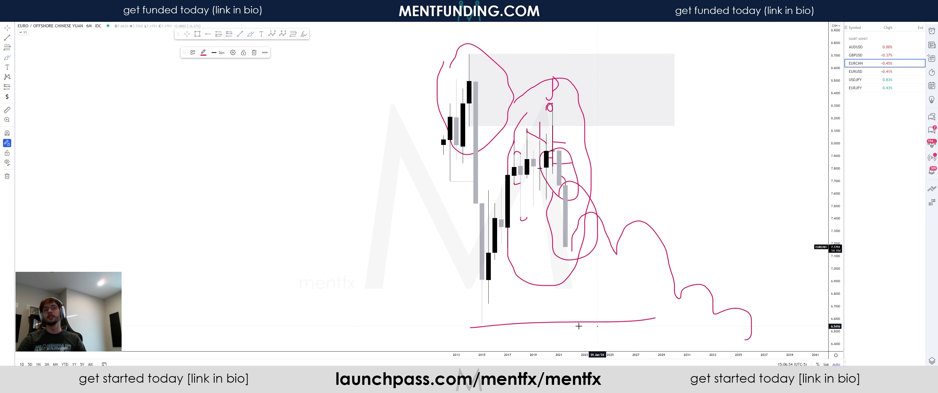
{"action": "left_click_drag", "start_coordinate": [586, 321], "coordinate": [591, 344]}
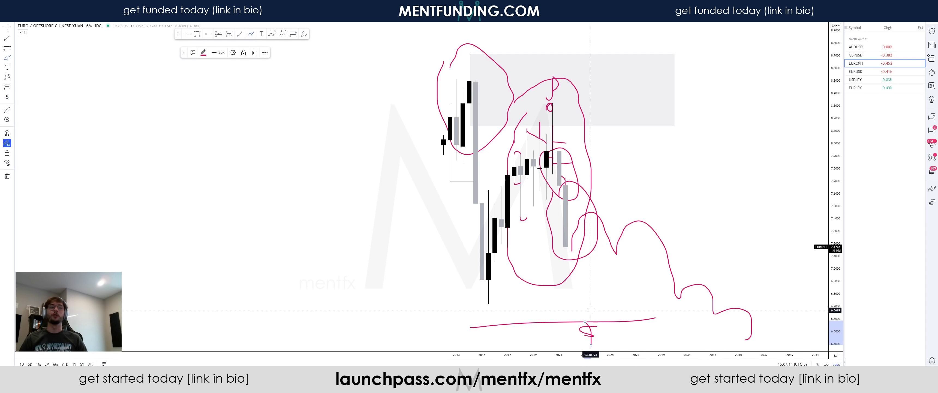
{"action": "key", "text": "alt+Tab"}
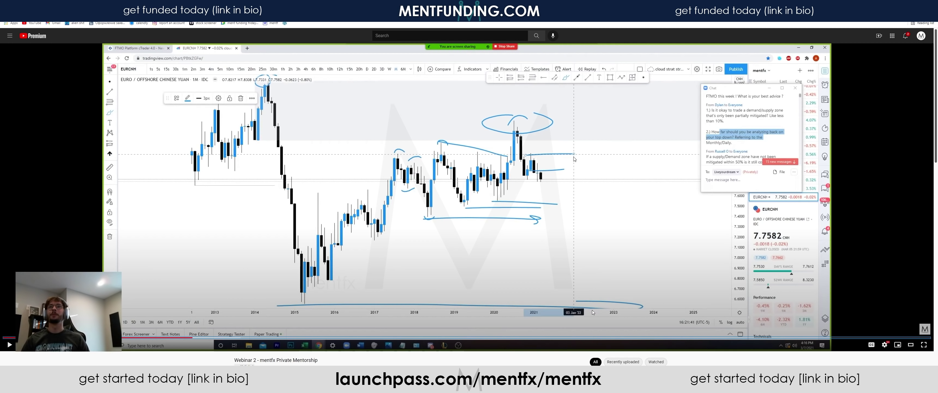